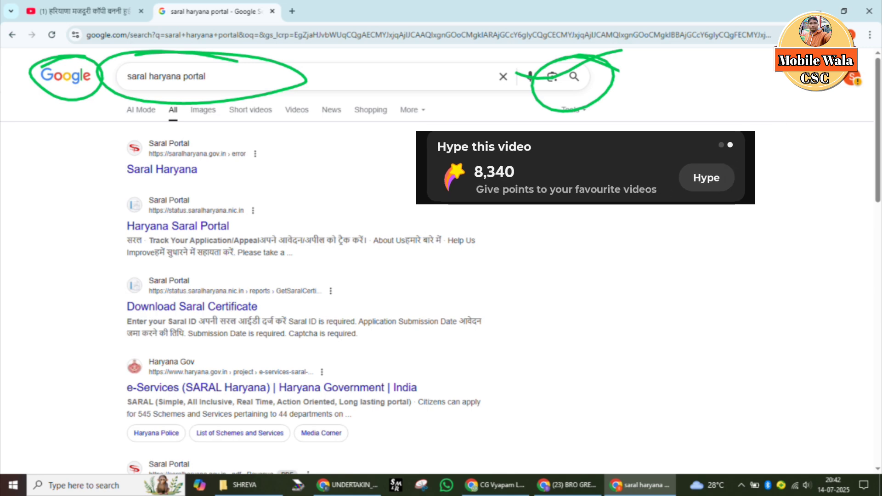
# Circle the first Google search result, Saral Haryana, in green and add a tick mark to it
pyautogui.moveTo(266, 134)
pyautogui.mouseDown()
pyautogui.moveTo(191, 120)
pyautogui.moveTo(211, 180)
pyautogui.moveTo(73, 124)
pyautogui.mouseUp()
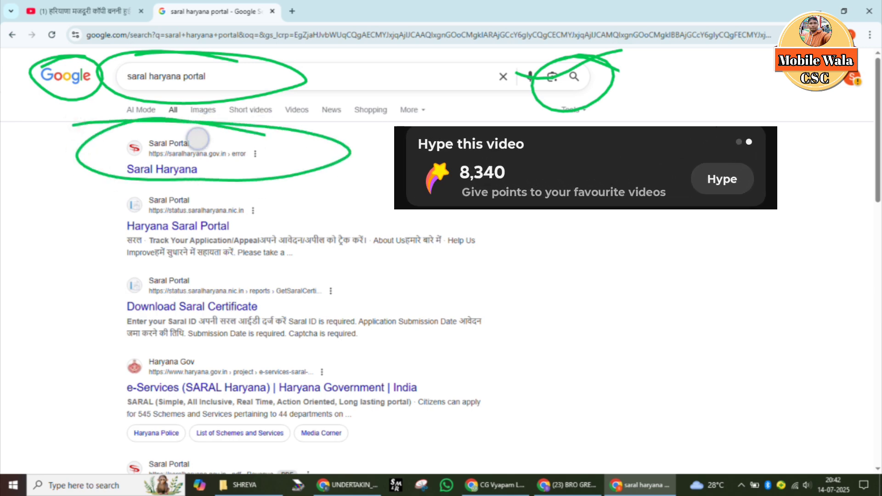
pyautogui.moveTo(198, 139); pyautogui.dragTo(373, 105)
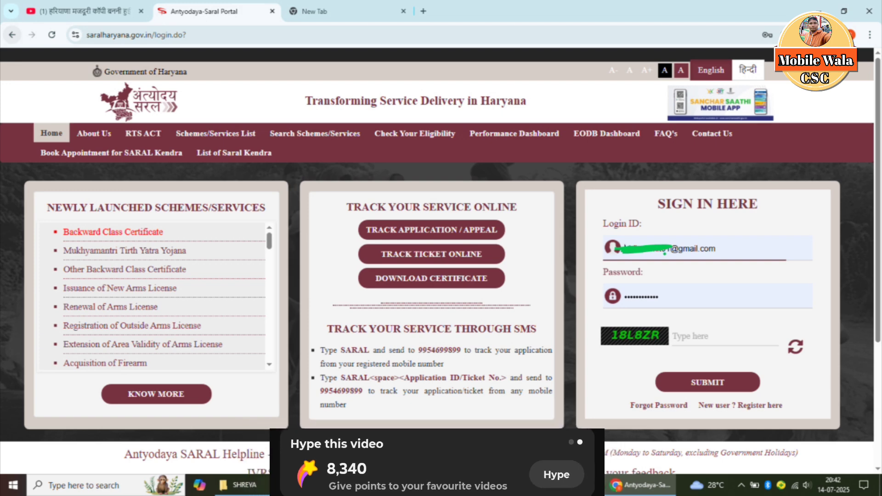
# Tick the Antyodaya Saral logo, circle the Sign In Here heading, and tick the login ID, password, captcha and Submit areas in green
pyautogui.moveTo(76, 117); pyautogui.dragTo(272, 72)
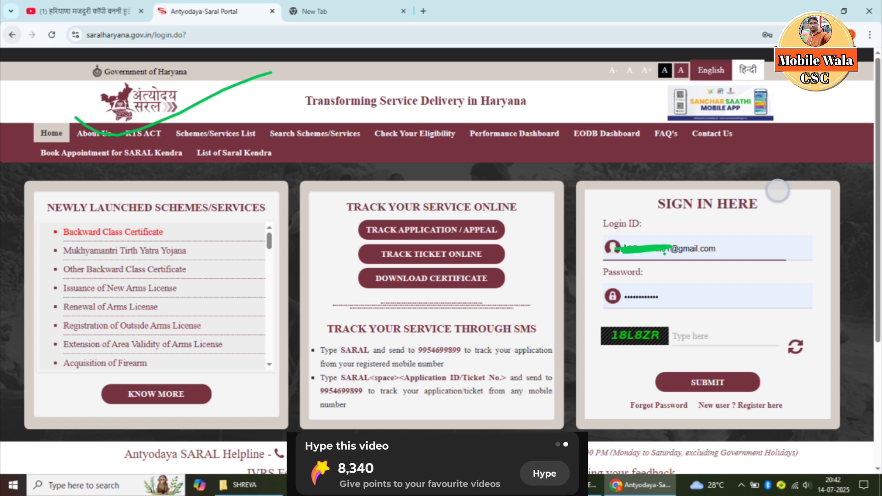
pyautogui.moveTo(778, 190)
pyautogui.mouseDown()
pyautogui.moveTo(738, 187)
pyautogui.moveTo(809, 213)
pyautogui.moveTo(657, 186)
pyautogui.mouseUp()
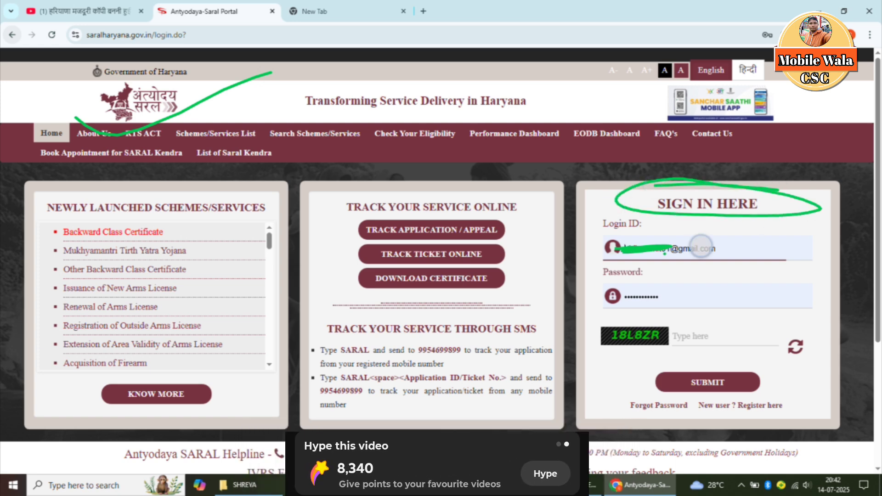
pyautogui.moveTo(703, 248); pyautogui.dragTo(825, 212)
pyautogui.moveTo(684, 285); pyautogui.dragTo(813, 260)
pyautogui.moveTo(684, 328)
pyautogui.mouseDown()
pyautogui.moveTo(701, 337)
pyautogui.moveTo(806, 314)
pyautogui.mouseUp()
pyautogui.moveTo(658, 374); pyautogui.dragTo(790, 357)
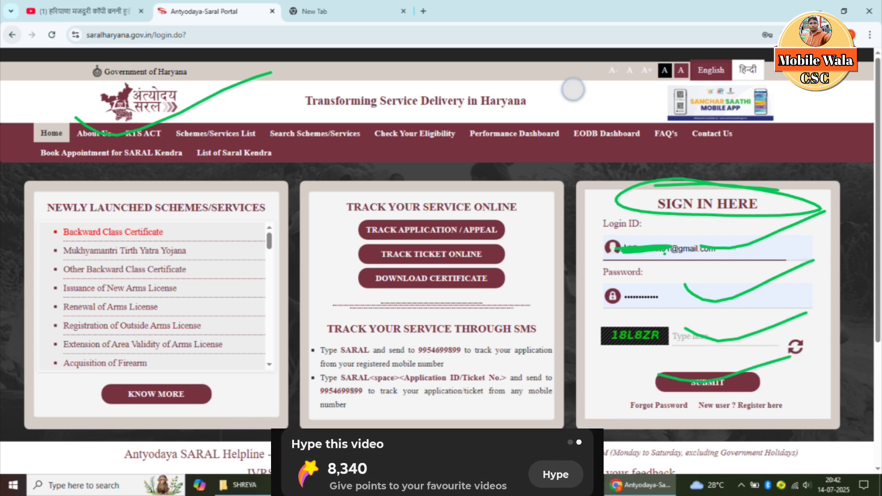
# Undo the green ticks and circle drawn on the portal's logo and sign-in panel
pyautogui.hotkey('ctrl', 'z')
pyautogui.hotkey('ctrl', 'z')
pyautogui.hotkey('ctrl', 'z')
pyautogui.hotkey('ctrl', 'z')
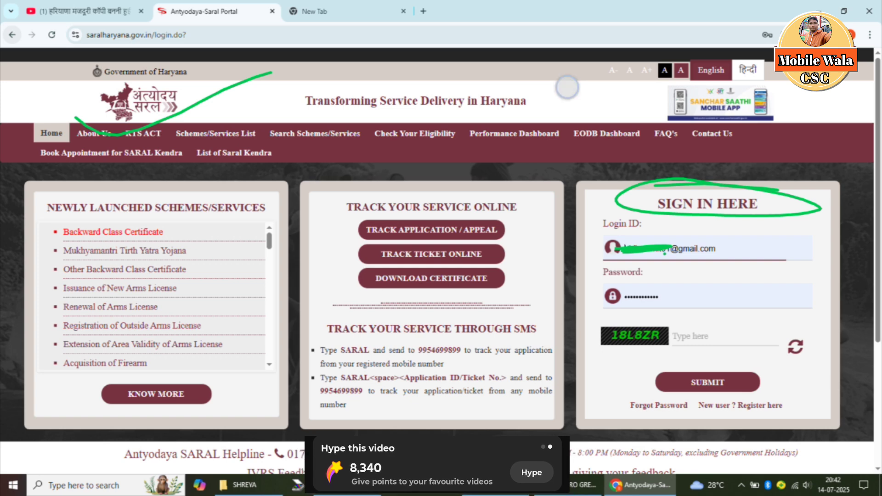
pyautogui.hotkey('ctrl', 'z')
pyautogui.hotkey('ctrl', 'z')
# Circle and tick the Forgot Password and New user registration links, and tick the sign-in fields above them in green
pyautogui.moveTo(794, 399)
pyautogui.mouseDown()
pyautogui.moveTo(740, 393)
pyautogui.moveTo(624, 405)
pyautogui.moveTo(808, 396)
pyautogui.moveTo(661, 393)
pyautogui.mouseUp()
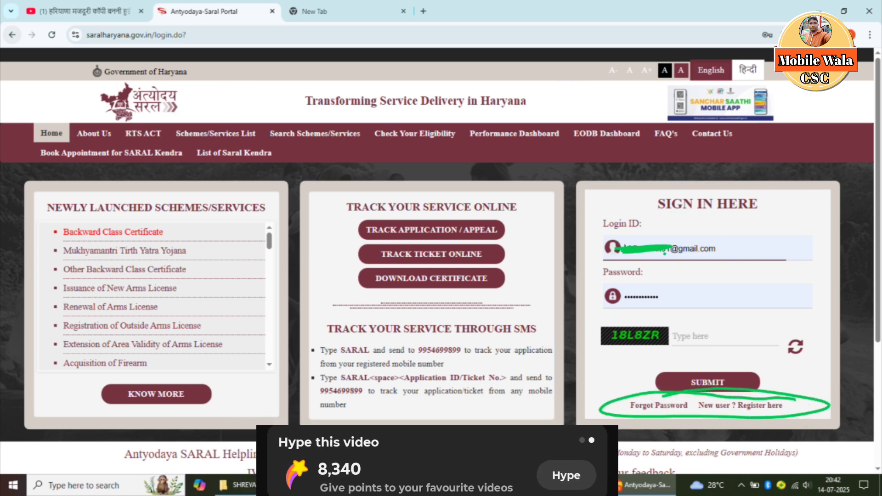
pyautogui.moveTo(609, 418)
pyautogui.mouseDown()
pyautogui.moveTo(728, 386)
pyautogui.moveTo(795, 393)
pyautogui.moveTo(846, 373)
pyautogui.mouseUp()
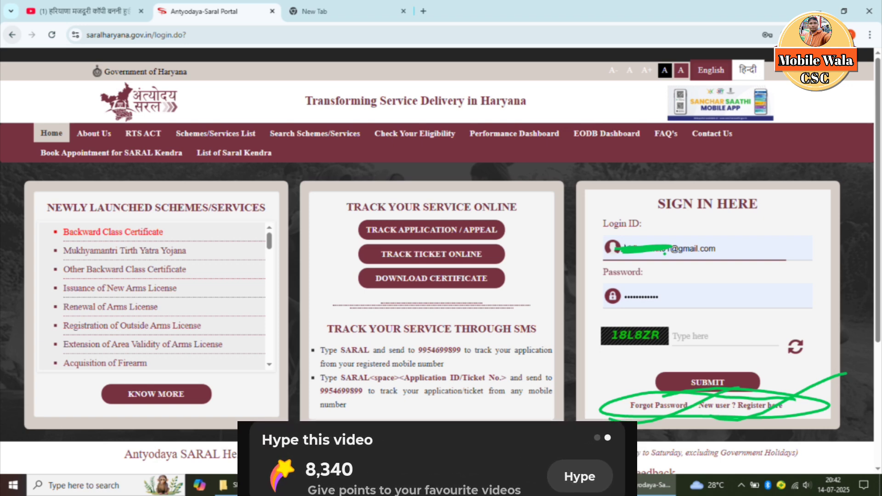
pyautogui.click(683, 260)
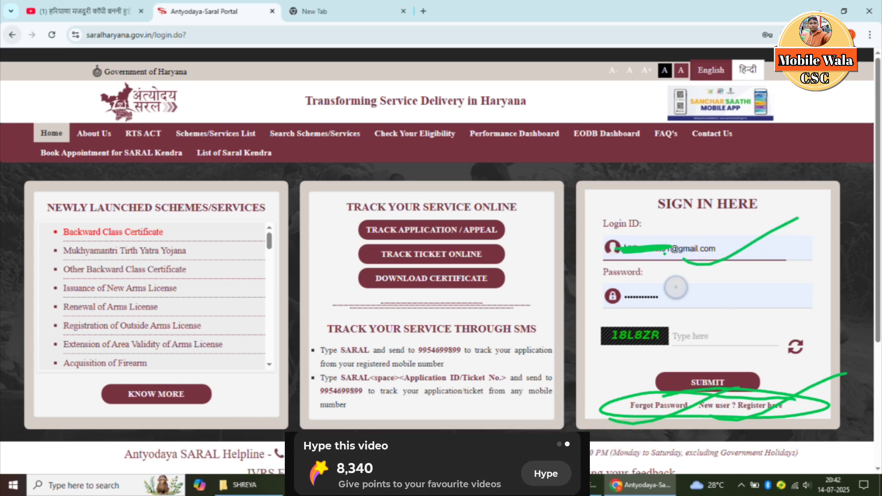
pyautogui.click(686, 328)
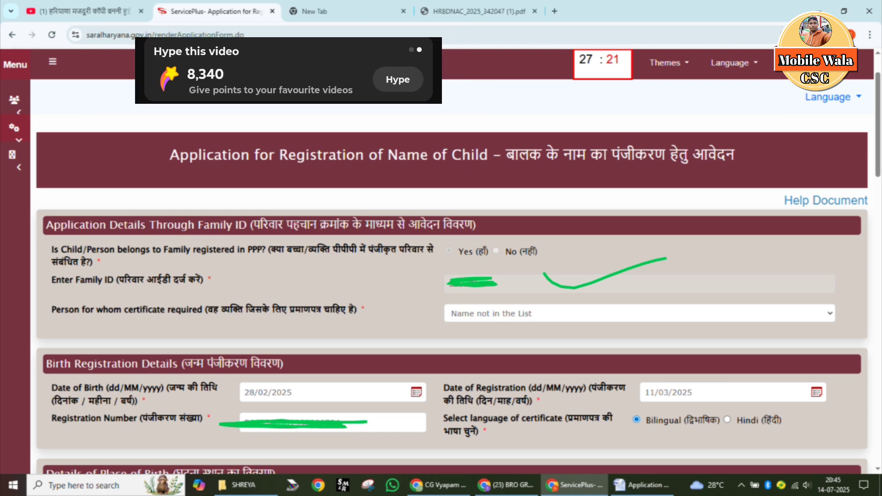
# Tick the Family ID field in green, and circle and tick the certificate person label and its Name not in the List selection
pyautogui.moveTo(649, 276); pyautogui.dragTo(773, 242)
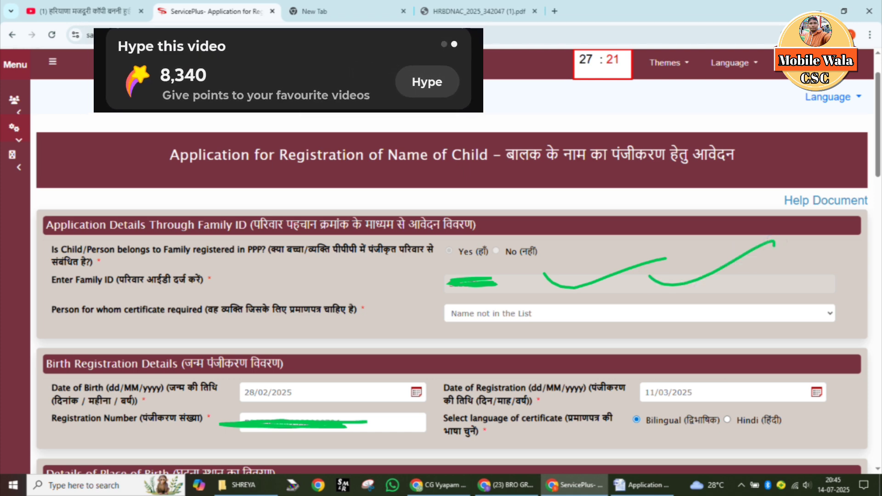
pyautogui.moveTo(375, 305)
pyautogui.mouseDown()
pyautogui.moveTo(308, 294)
pyautogui.moveTo(295, 331)
pyautogui.moveTo(383, 305)
pyautogui.mouseUp()
pyautogui.moveTo(601, 304); pyautogui.dragTo(726, 288)
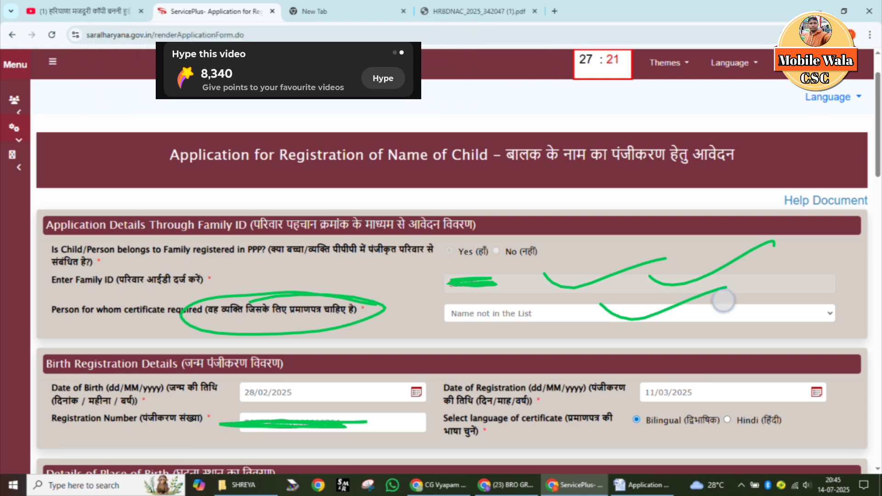
pyautogui.moveTo(723, 300); pyautogui.dragTo(836, 275)
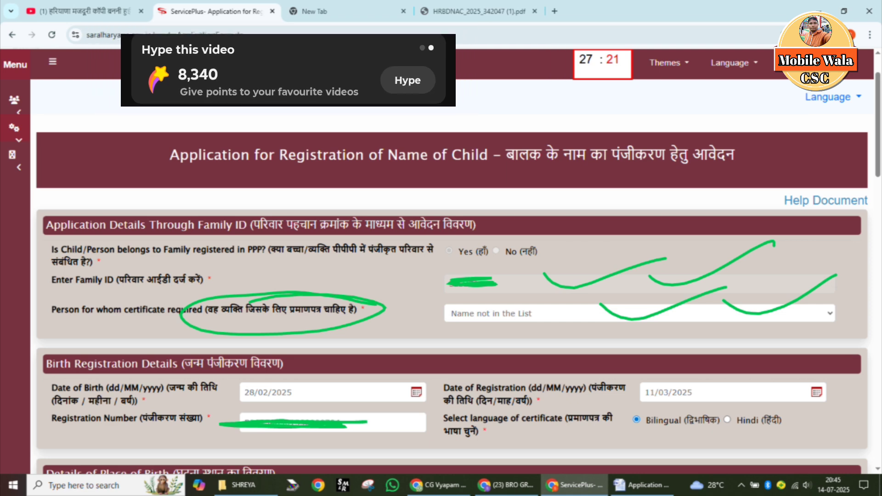
pyautogui.moveTo(548, 304)
pyautogui.mouseDown()
pyautogui.moveTo(407, 317)
pyautogui.moveTo(602, 321)
pyautogui.moveTo(477, 302)
pyautogui.mouseUp()
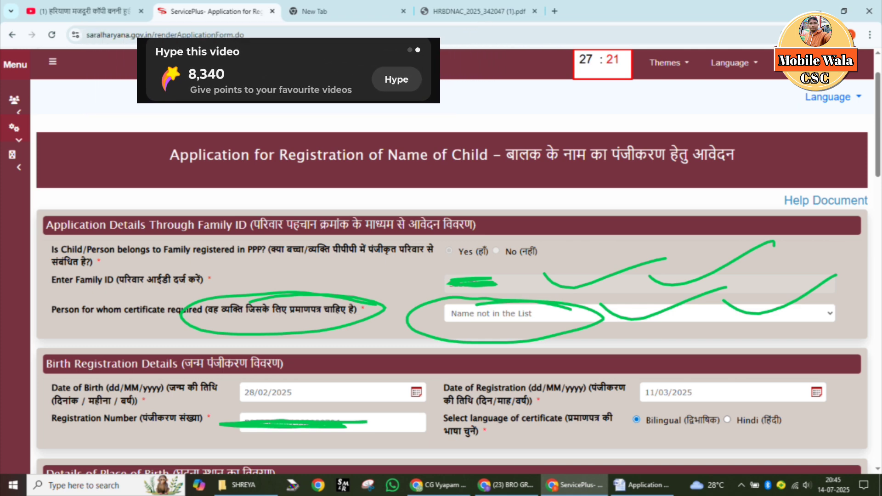
pyautogui.click(441, 316)
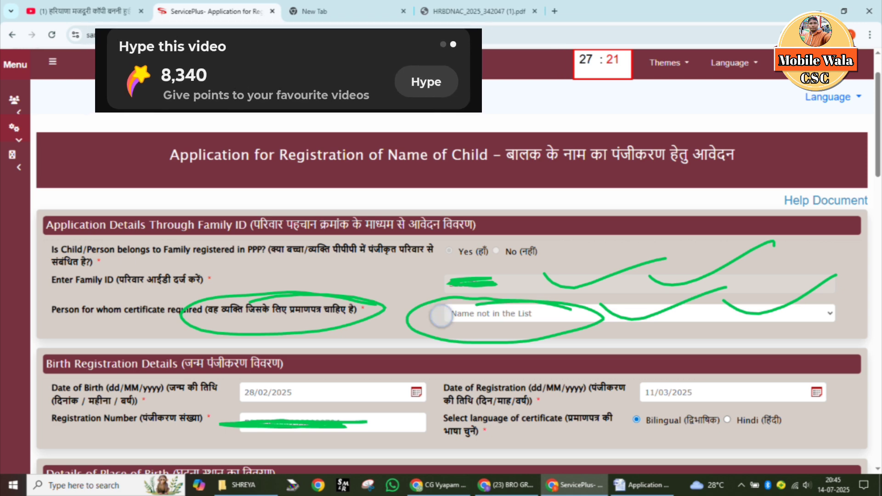
pyautogui.moveTo(442, 321); pyautogui.dragTo(568, 300)
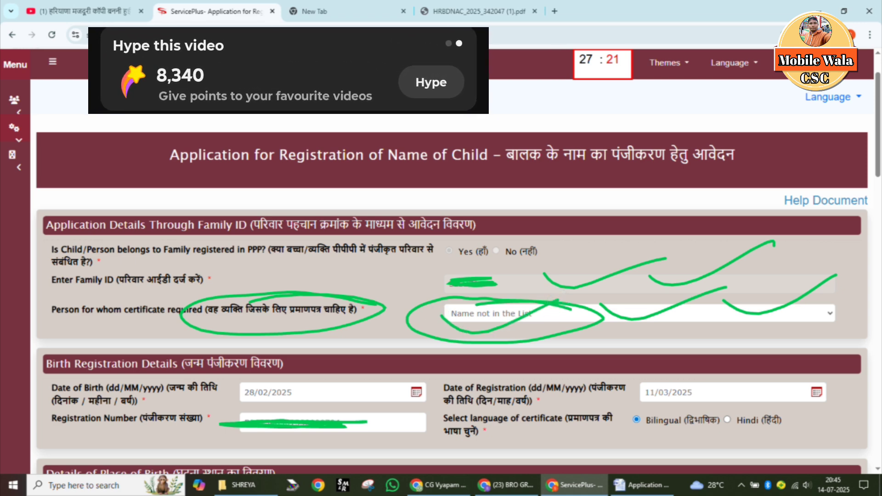
# Undo the green ticks and circles on the Application Details Through Family ID section, keeping the Family ID covered
pyautogui.click(567, 89)
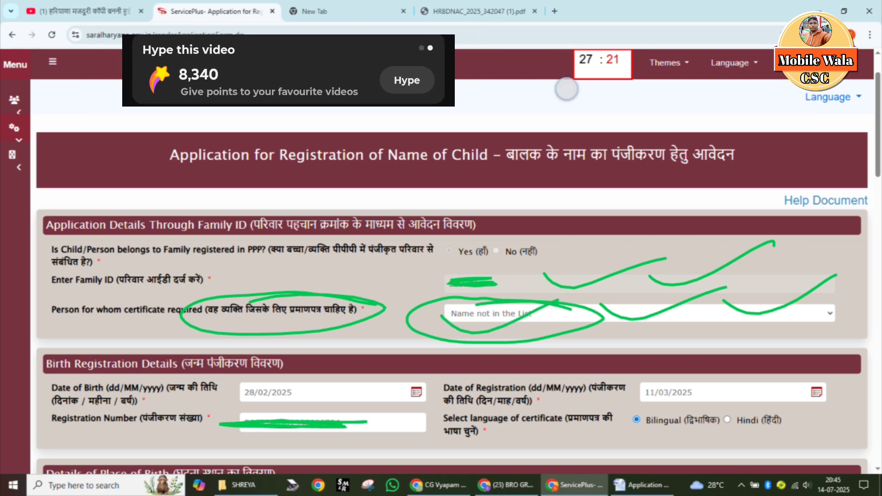
pyautogui.click(571, 78)
pyautogui.click(571, 79)
pyautogui.click(566, 88)
pyautogui.click(566, 88)
pyautogui.click(566, 89)
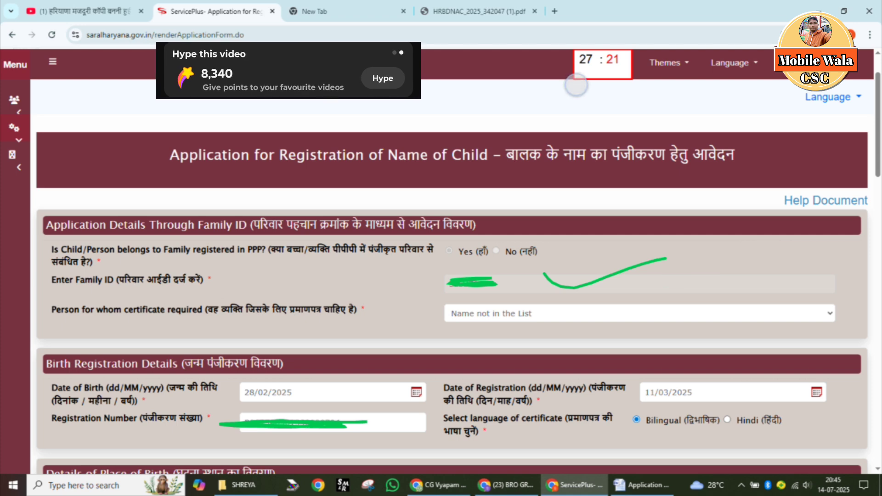
pyautogui.click(571, 80)
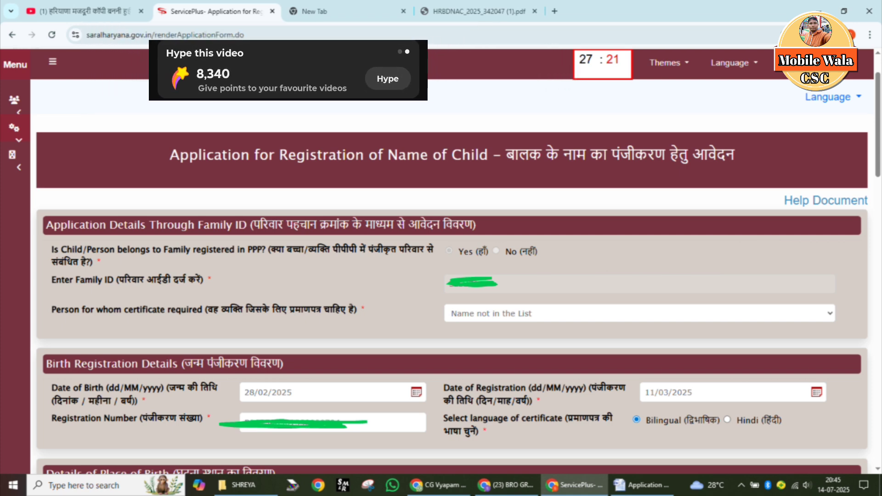
# Annotate the Birth Registration Details heading, dates, registration number and Bilingual option with green circles and ticks, and draw a vertical arrow above them
pyautogui.moveTo(313, 342)
pyautogui.mouseDown()
pyautogui.moveTo(188, 332)
pyautogui.moveTo(19, 360)
pyautogui.moveTo(212, 379)
pyautogui.moveTo(301, 340)
pyautogui.moveTo(222, 337)
pyautogui.mouseUp()
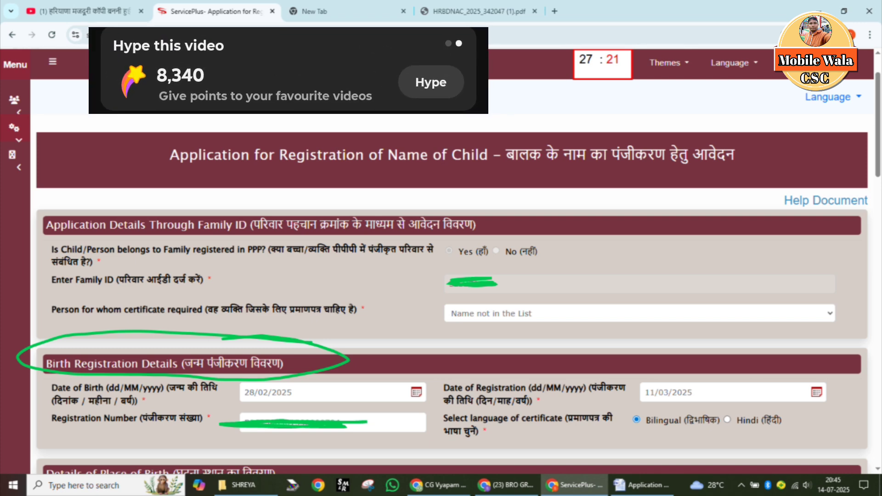
pyautogui.moveTo(323, 378)
pyautogui.mouseDown()
pyautogui.moveTo(360, 398)
pyautogui.moveTo(427, 364)
pyautogui.moveTo(428, 408)
pyautogui.moveTo(384, 377)
pyautogui.mouseUp()
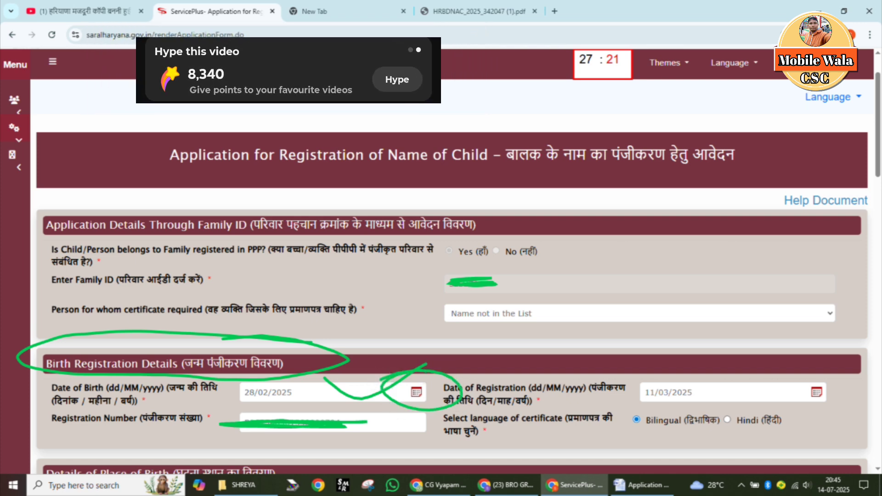
pyautogui.moveTo(707, 382)
pyautogui.mouseDown()
pyautogui.moveTo(720, 390)
pyautogui.moveTo(799, 357)
pyautogui.moveTo(854, 393)
pyautogui.moveTo(818, 368)
pyautogui.mouseUp()
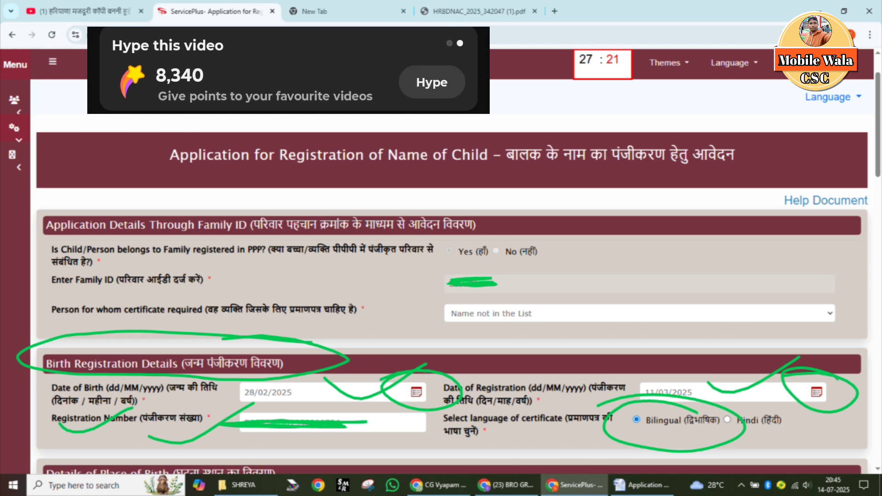
pyautogui.moveTo(669, 217); pyautogui.dragTo(670, 340)
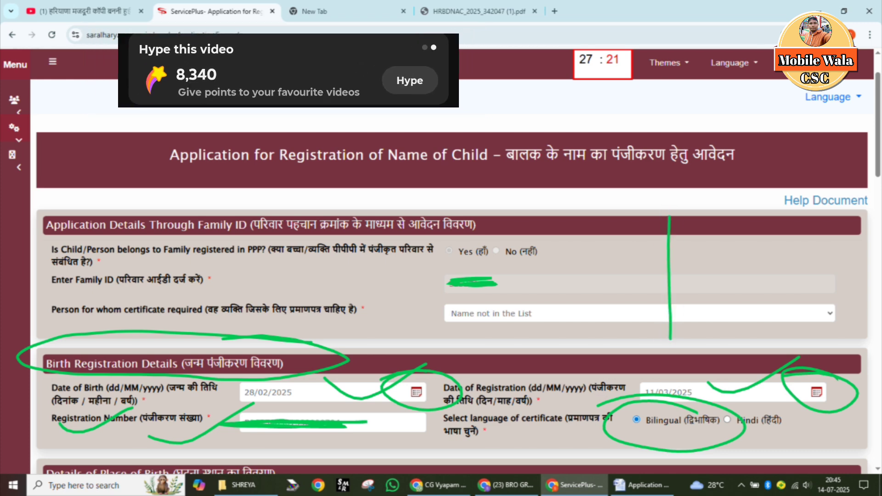
pyautogui.moveTo(621, 250)
pyautogui.mouseDown()
pyautogui.moveTo(680, 319)
pyautogui.moveTo(711, 256)
pyautogui.mouseUp()
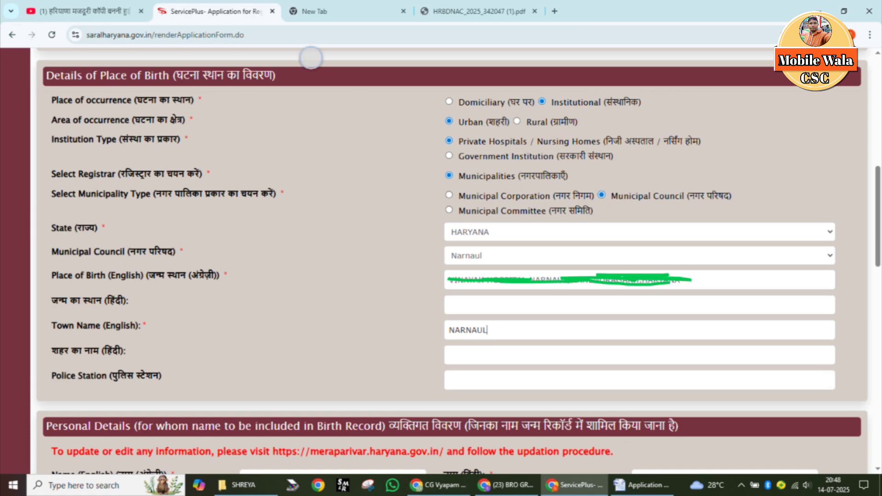
# Mark the Details of Place of Birth heading and tick the selected options from place of occurrence through Municipal Council in green
pyautogui.moveTo(311, 58)
pyautogui.mouseDown()
pyautogui.moveTo(216, 53)
pyautogui.moveTo(131, 77)
pyautogui.moveTo(250, 89)
pyautogui.moveTo(313, 60)
pyautogui.moveTo(225, 47)
pyautogui.mouseUp()
pyautogui.click(565, 373)
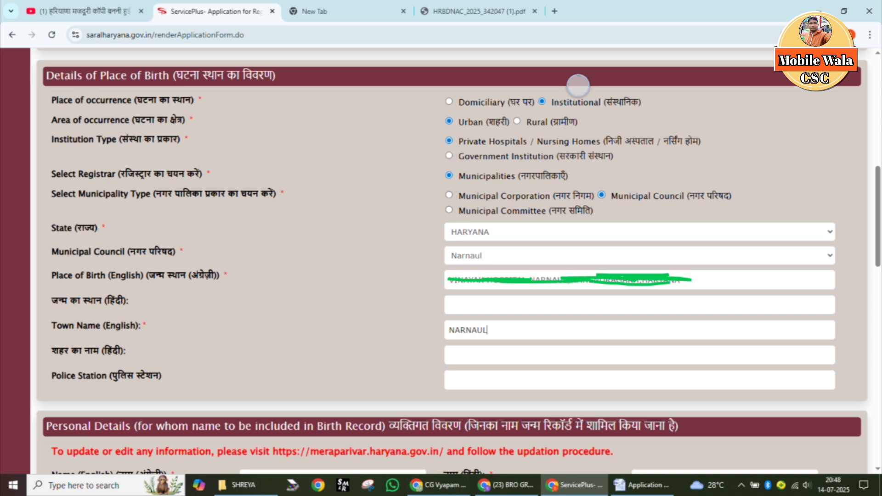
pyautogui.moveTo(578, 85); pyautogui.dragTo(699, 64)
pyautogui.moveTo(384, 118); pyautogui.dragTo(477, 112)
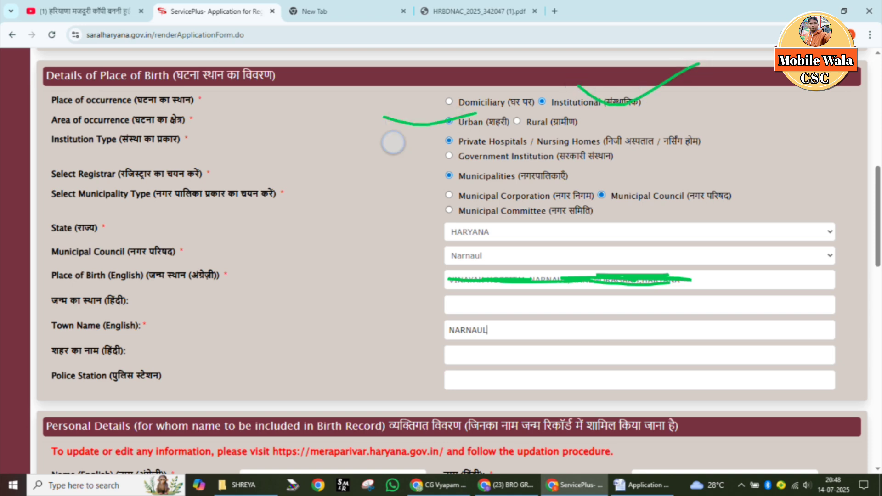
pyautogui.moveTo(393, 142); pyautogui.dragTo(477, 136)
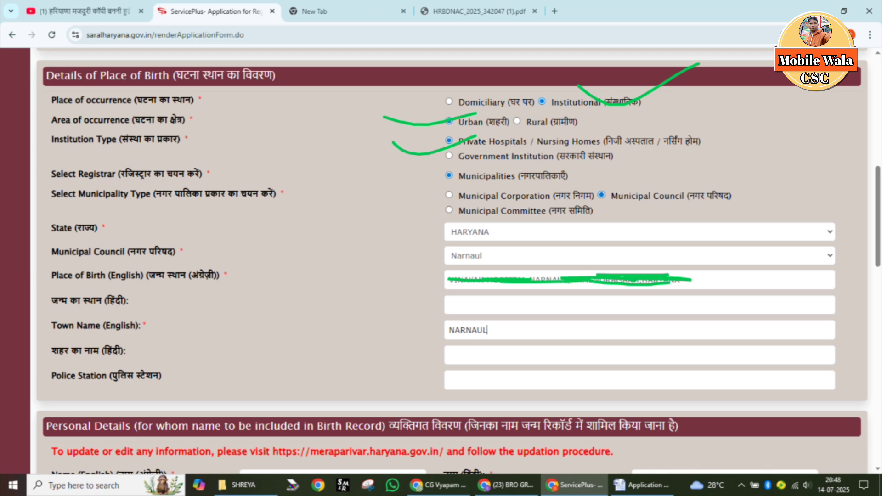
pyautogui.moveTo(391, 166); pyautogui.dragTo(518, 149)
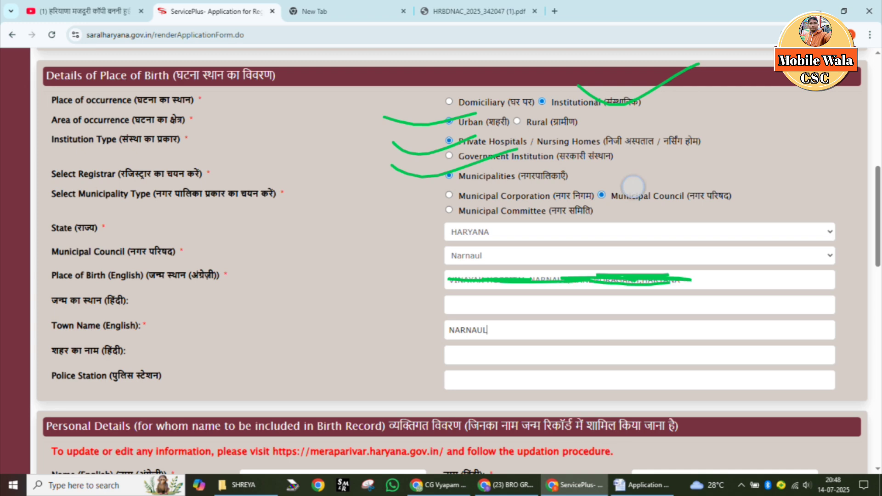
pyautogui.moveTo(633, 186); pyautogui.dragTo(764, 171)
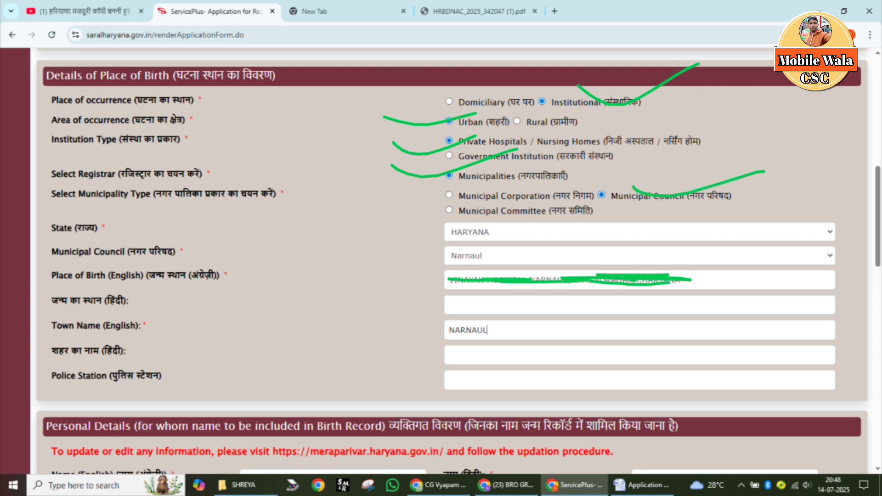
pyautogui.moveTo(392, 225); pyautogui.dragTo(519, 211)
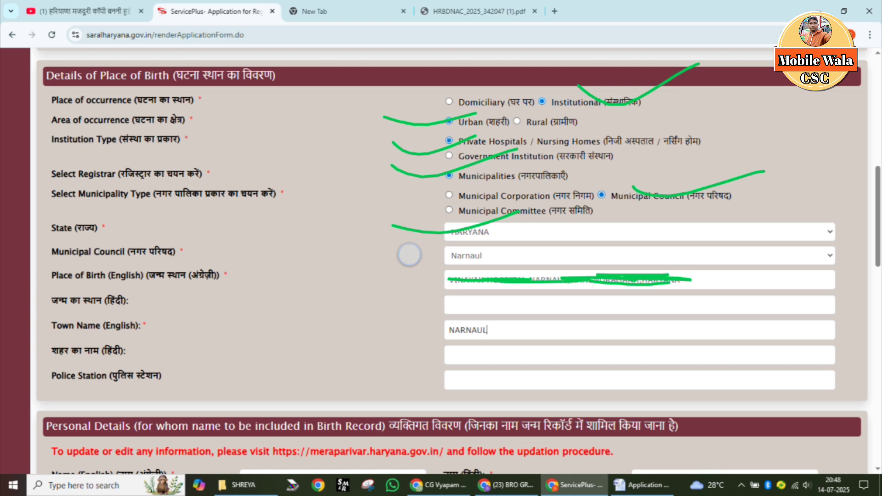
pyautogui.moveTo(408, 253); pyautogui.dragTo(496, 251)
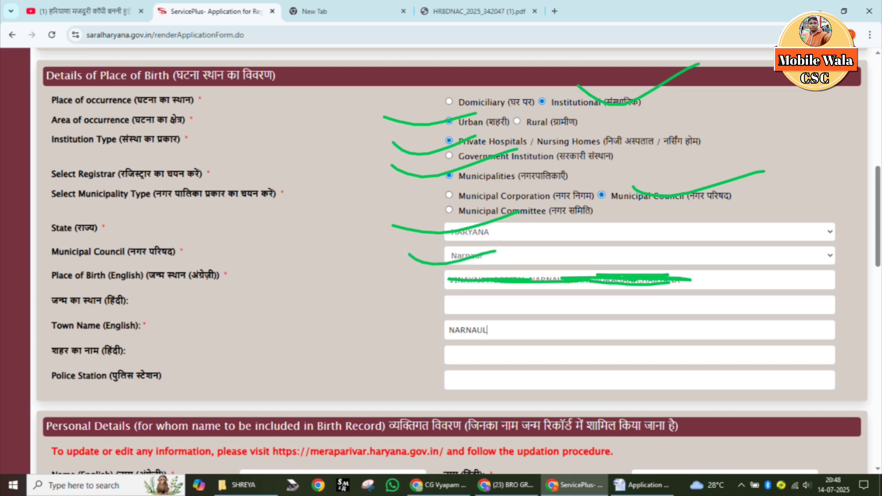
# Undo all the green tick marks on the Details of Place of Birth options
pyautogui.hotkey('ctrl', 'z')
pyautogui.hotkey('ctrl', 'z')
pyautogui.hotkey('ctrl', 'z')
pyautogui.hotkey('ctrl', 'z')
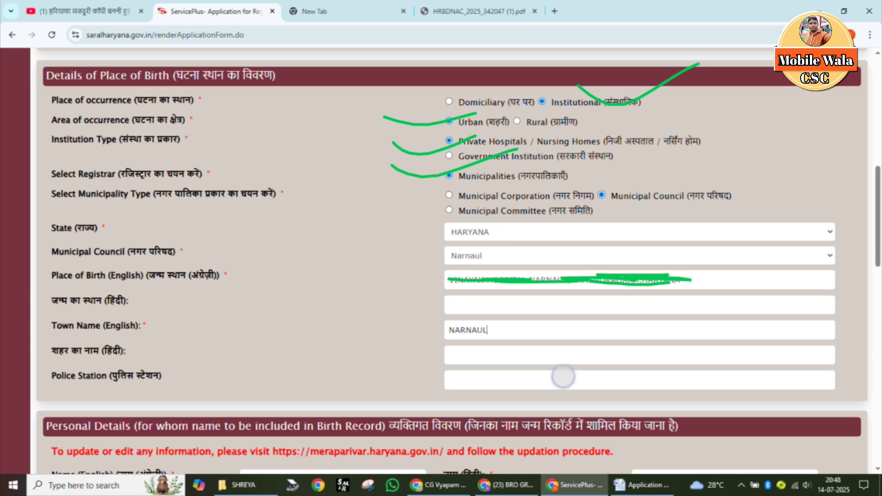
pyautogui.hotkey('ctrl', 'z')
pyautogui.hotkey('ctrl', 'z')
pyautogui.hotkey('ctrl', 'z')
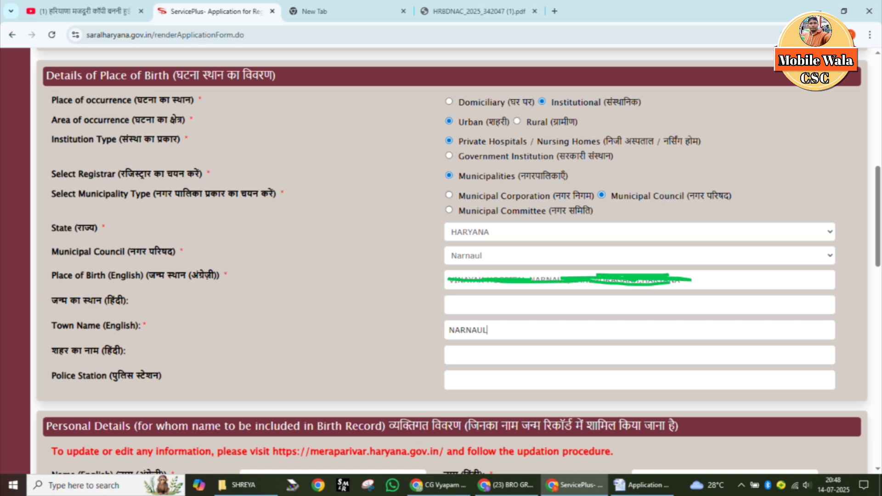
# Draw green tick marks beside the Municipal Council and Place of Birth (English) fields
pyautogui.moveTo(404, 248); pyautogui.dragTo(542, 228)
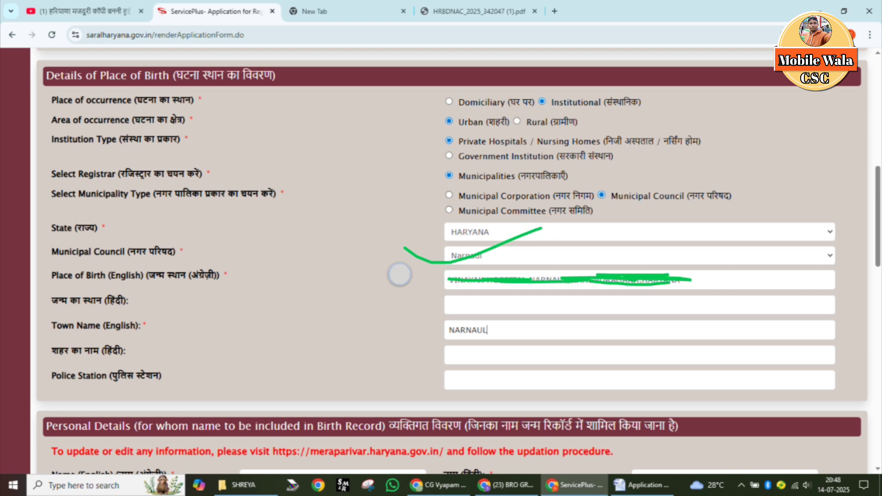
pyautogui.moveTo(400, 274); pyautogui.dragTo(530, 261)
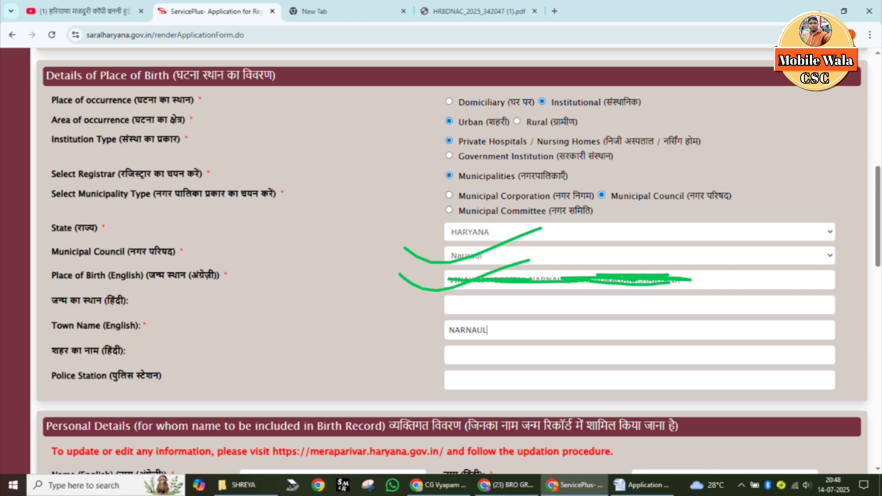
# Tick the Hindi place of birth, both town name fields and Police Station in green, and circle the Details of Place of Birth heading
pyautogui.moveTo(410, 296); pyautogui.dragTo(524, 287)
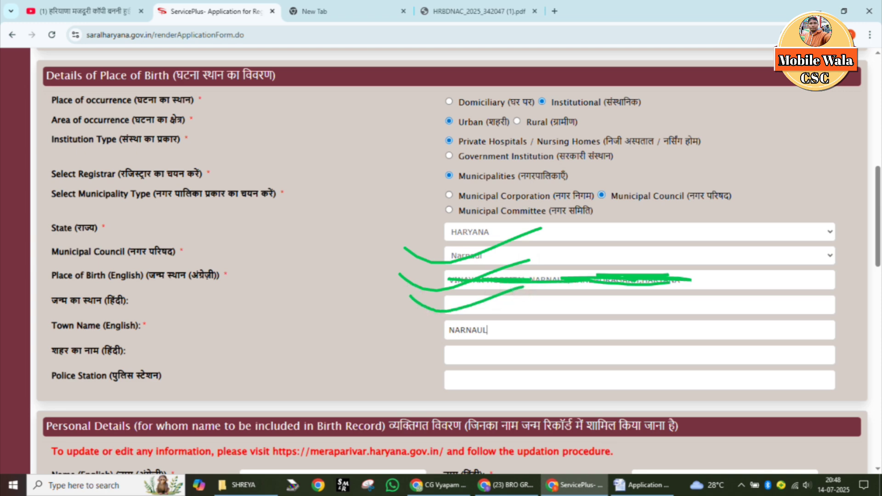
pyautogui.moveTo(410, 325); pyautogui.dragTo(548, 304)
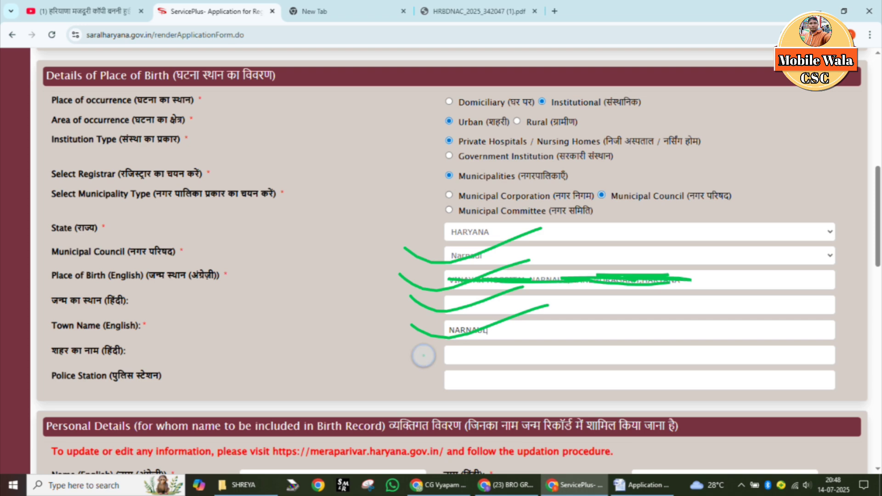
pyautogui.moveTo(422, 355); pyautogui.dragTo(530, 332)
pyautogui.moveTo(426, 381); pyautogui.dragTo(555, 363)
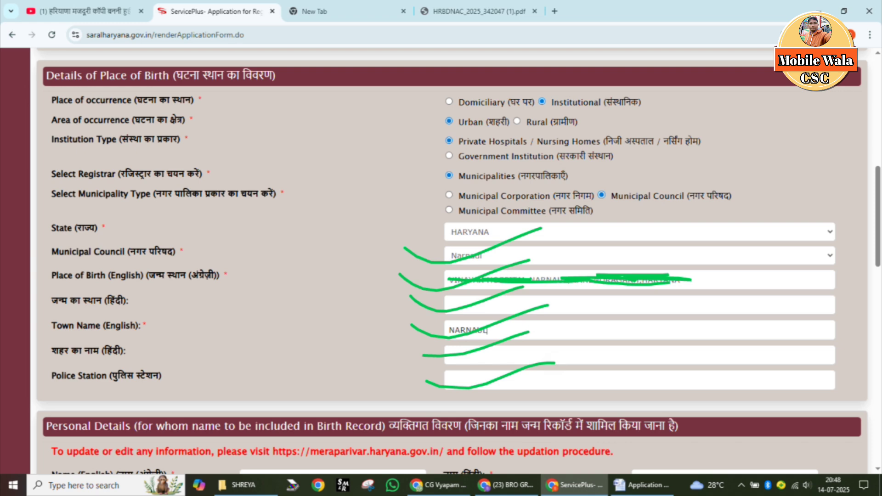
pyautogui.moveTo(305, 61)
pyautogui.mouseDown()
pyautogui.moveTo(30, 67)
pyautogui.moveTo(105, 93)
pyautogui.moveTo(349, 75)
pyautogui.moveTo(163, 55)
pyautogui.mouseUp()
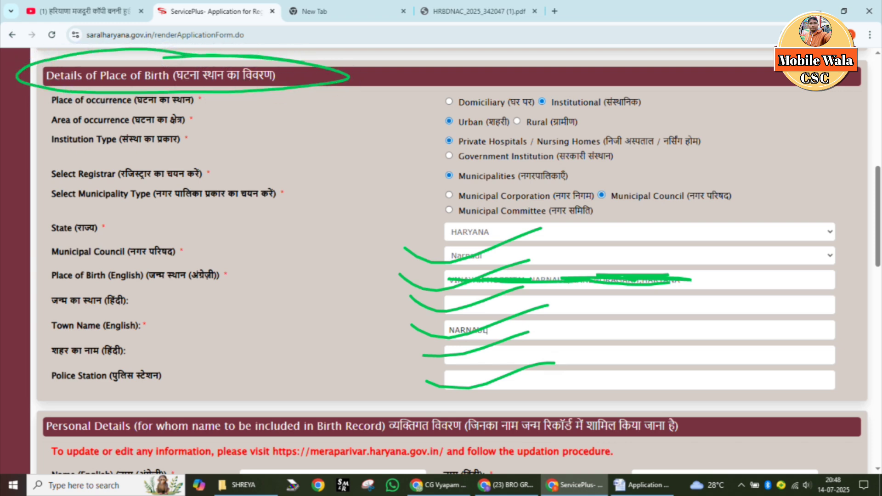
# Undo the green circle and tick marks in the Details of Place of Birth section
pyautogui.hotkey('ctrl', 'z')
pyautogui.hotkey('ctrl', 'z')
pyautogui.hotkey('ctrl', 'z')
pyautogui.hotkey('ctrl', 'z')
pyautogui.hotkey('ctrl', 'z')
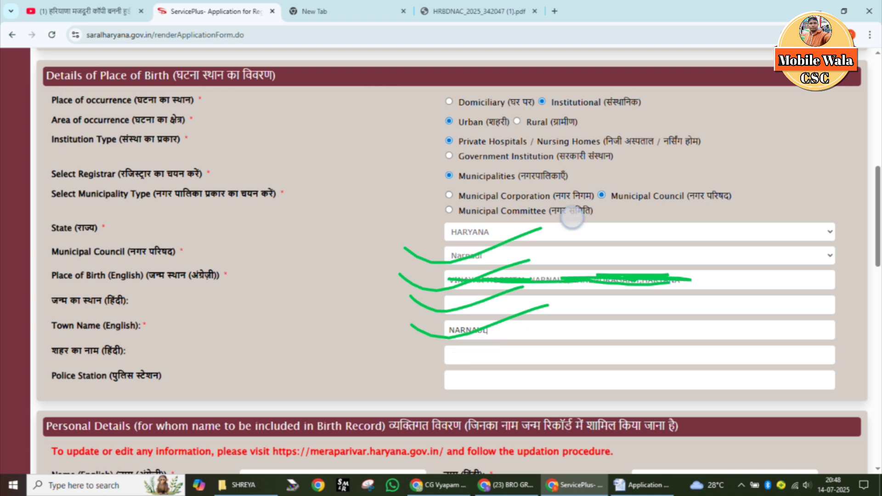
pyautogui.hotkey('ctrl', 'z')
pyautogui.hotkey('ctrl', 'z')
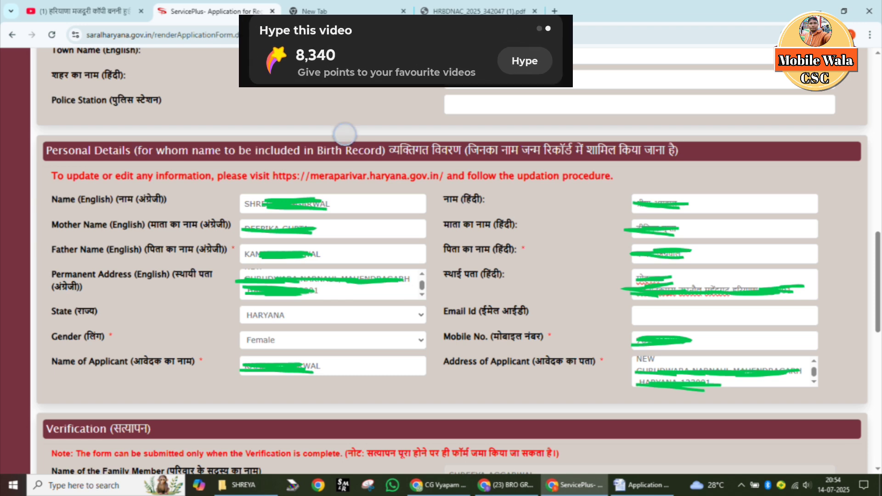
# Draw green tick marks on the Personal Details heading and beside the Name fields in English and Hindi
pyautogui.moveTo(345, 134); pyautogui.dragTo(509, 107)
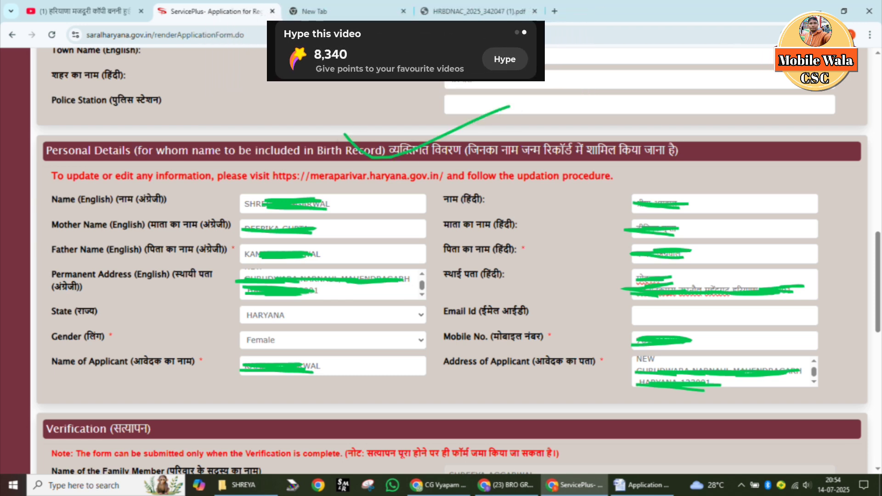
pyautogui.moveTo(565, 158); pyautogui.dragTo(738, 111)
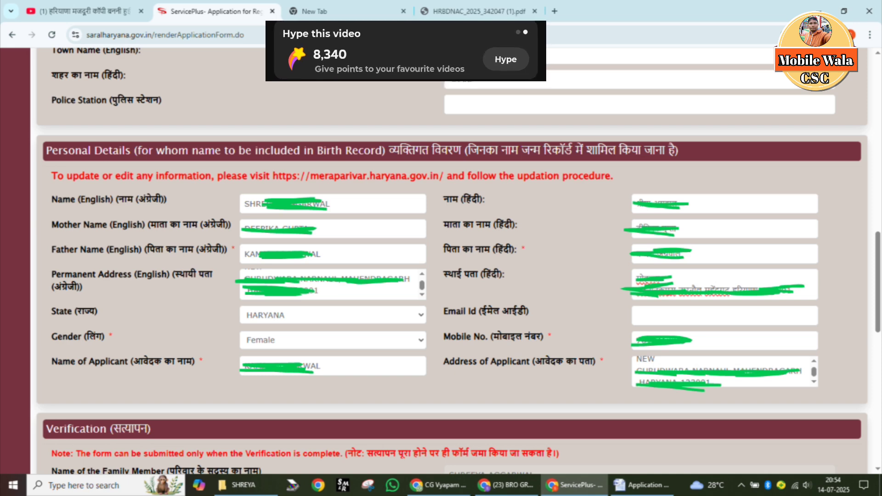
pyautogui.moveTo(176, 192); pyautogui.dragTo(261, 159)
pyautogui.moveTo(347, 196)
pyautogui.mouseDown()
pyautogui.moveTo(361, 206)
pyautogui.moveTo(445, 161)
pyautogui.mouseUp()
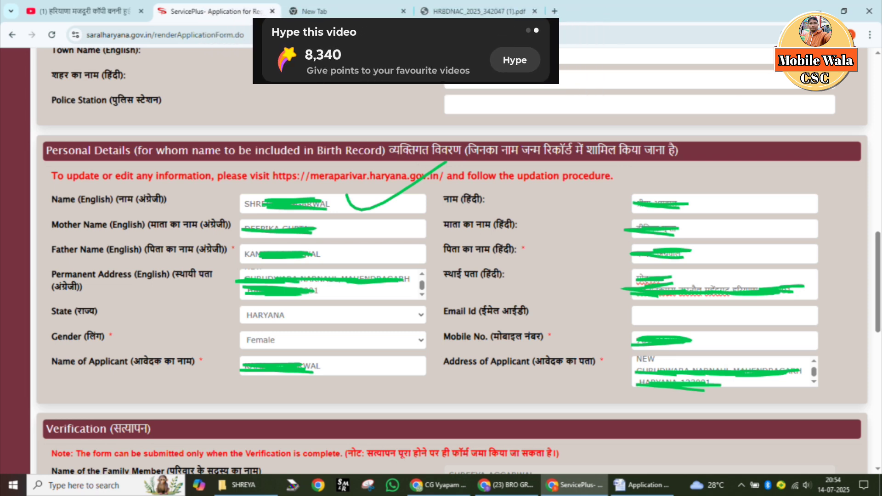
pyautogui.moveTo(698, 186)
pyautogui.mouseDown()
pyautogui.moveTo(715, 201)
pyautogui.moveTo(795, 183)
pyautogui.mouseUp()
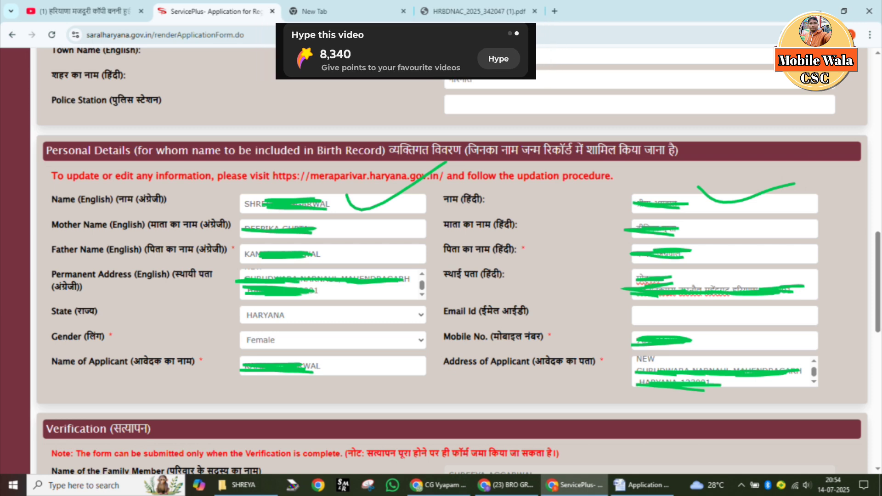
# Draw green tick marks beside the mother's and father's name fields in English and Hindi
pyautogui.moveTo(105, 223); pyautogui.dragTo(213, 202)
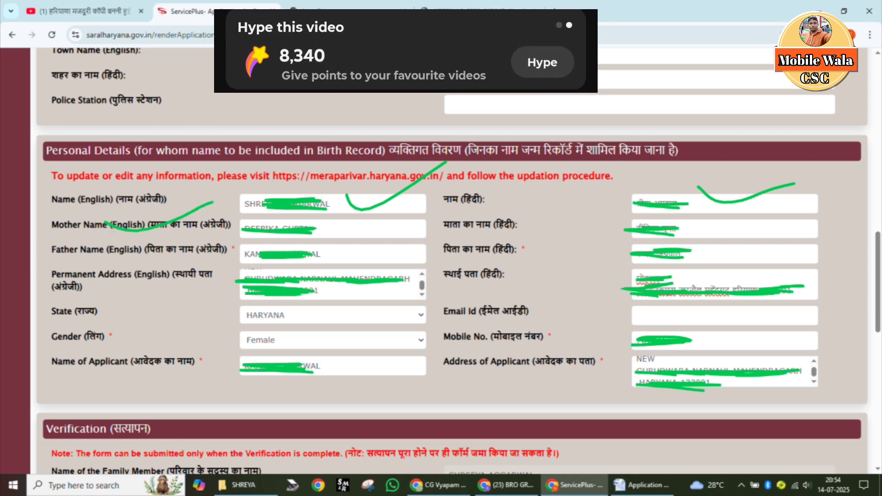
pyautogui.moveTo(117, 248); pyautogui.dragTo(199, 235)
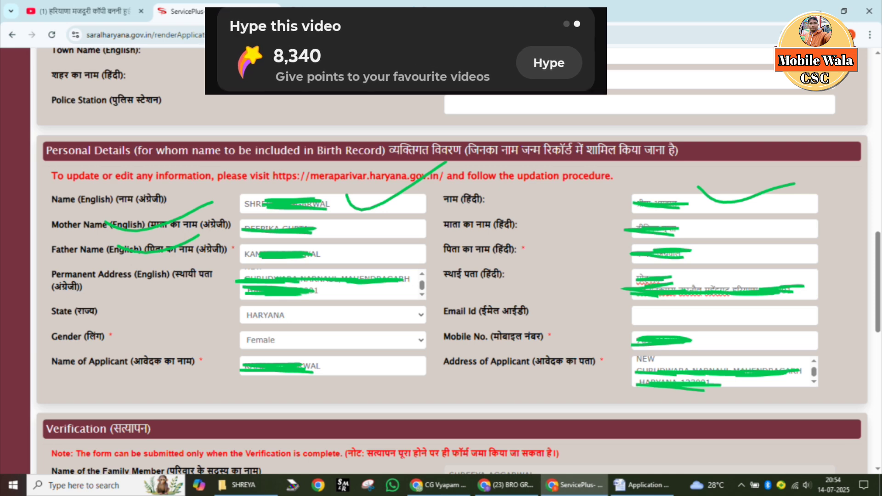
pyautogui.moveTo(725, 228); pyautogui.dragTo(810, 207)
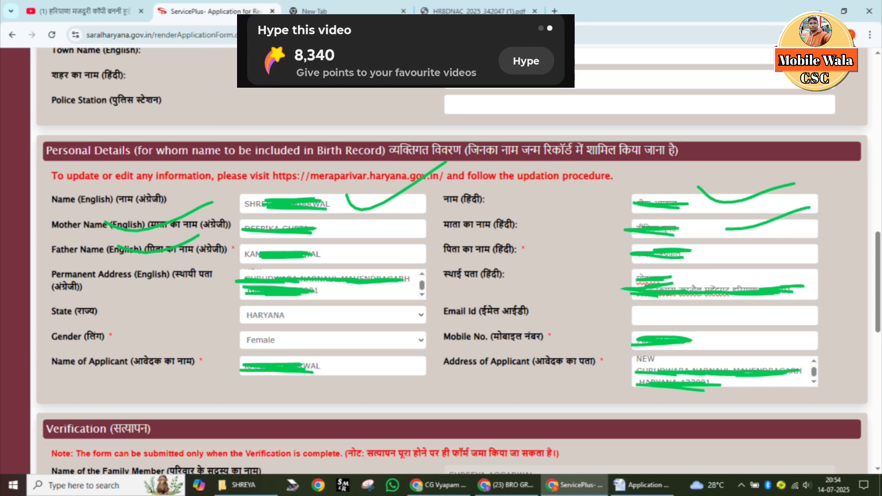
pyautogui.moveTo(726, 247); pyautogui.dragTo(805, 247)
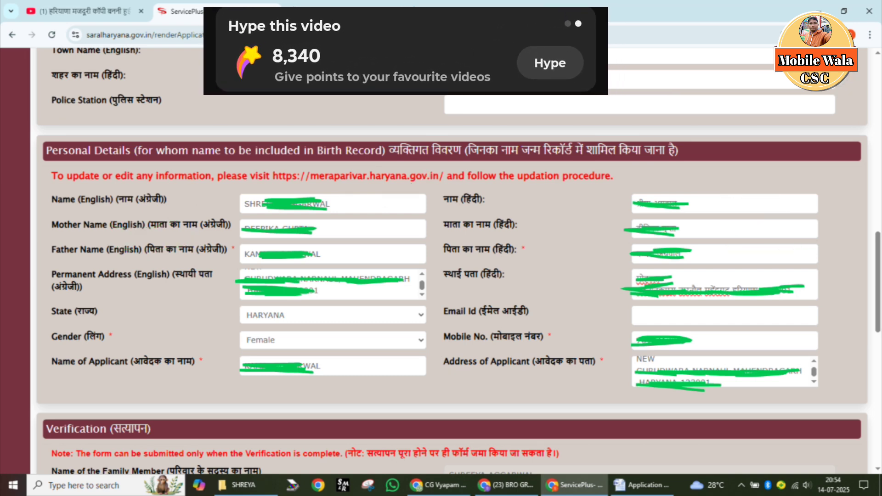
# Tick the English and Hindi permanent address, State, Gender and Name (English) fields in green
pyautogui.moveTo(105, 275); pyautogui.dragTo(201, 262)
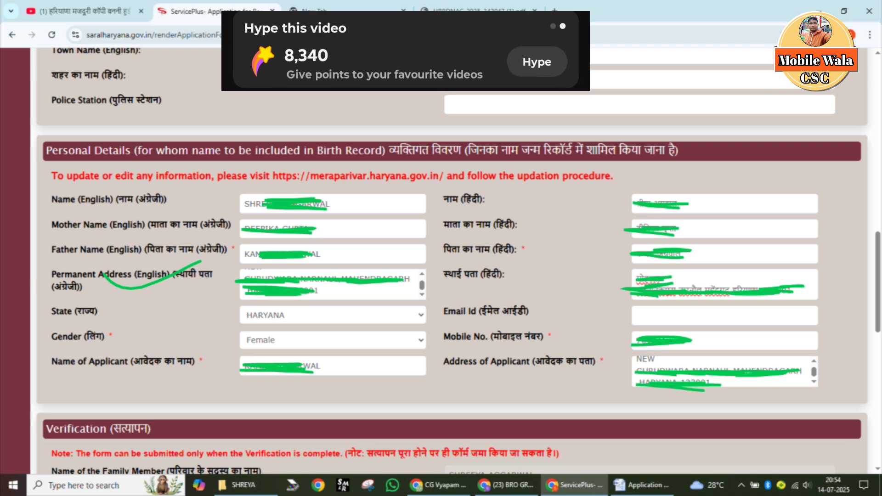
pyautogui.moveTo(340, 290); pyautogui.dragTo(453, 246)
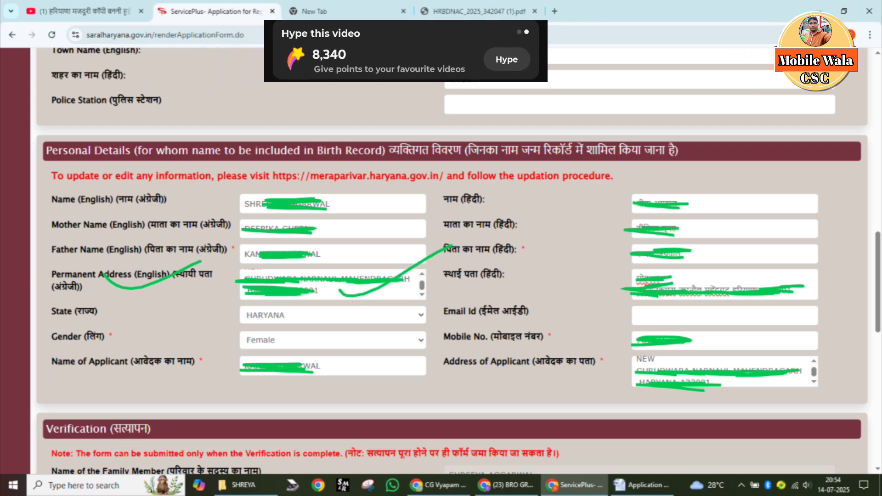
pyautogui.moveTo(713, 262); pyautogui.dragTo(820, 255)
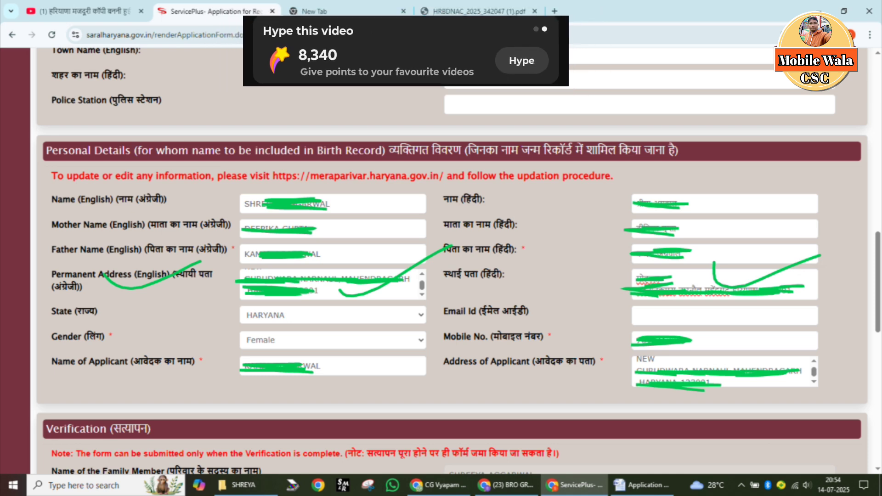
pyautogui.moveTo(205, 309); pyautogui.dragTo(316, 290)
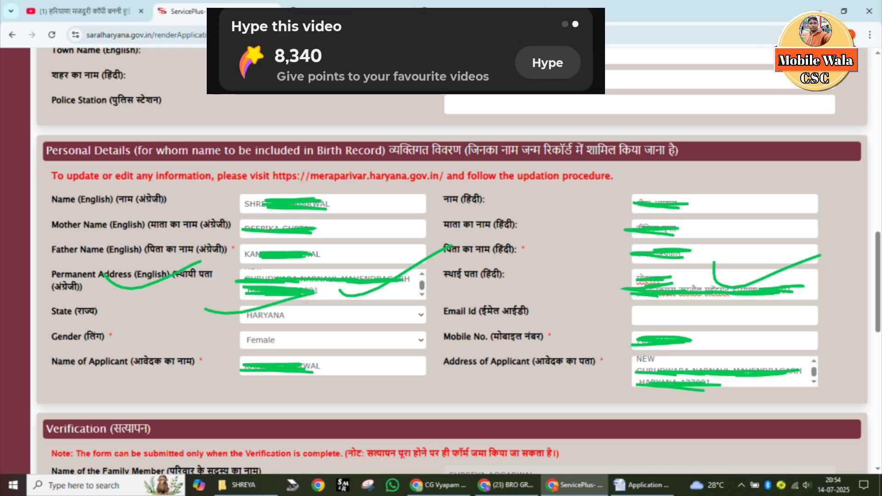
pyautogui.moveTo(220, 339); pyautogui.dragTo(324, 329)
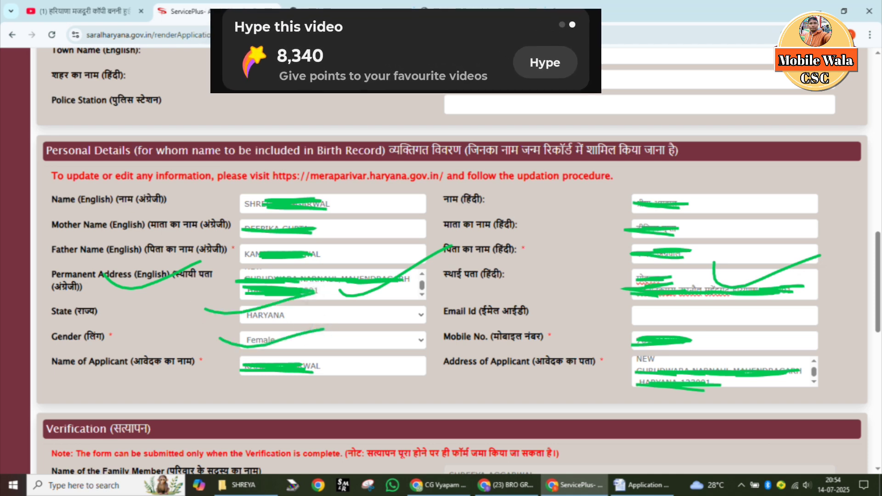
pyautogui.moveTo(157, 195); pyautogui.dragTo(258, 176)
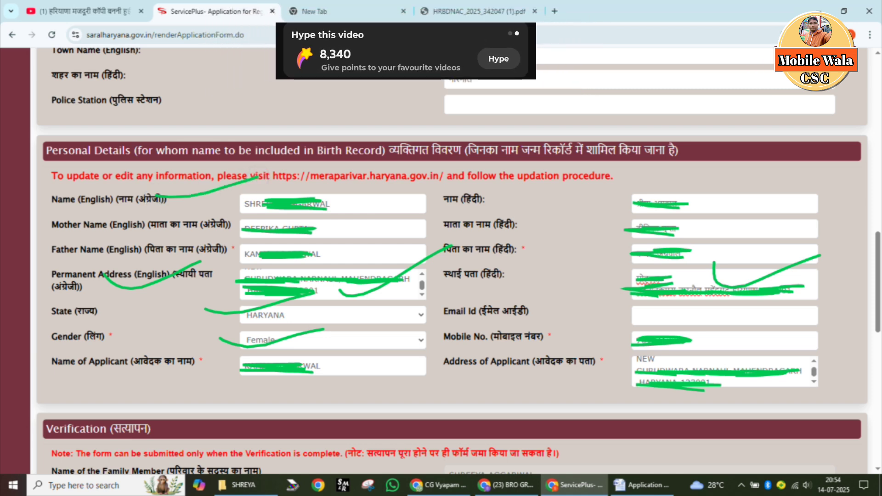
# Circle the Name of Applicant label in green and draw tick marks beside its field
pyautogui.moveTo(208, 344)
pyautogui.mouseDown()
pyautogui.moveTo(28, 363)
pyautogui.moveTo(147, 388)
pyautogui.moveTo(212, 361)
pyautogui.moveTo(123, 337)
pyautogui.mouseUp()
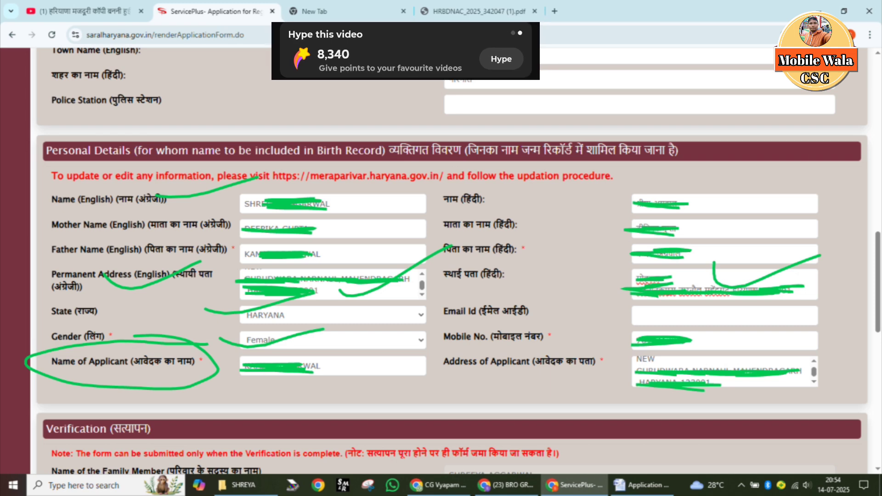
pyautogui.moveTo(296, 385); pyautogui.dragTo(422, 351)
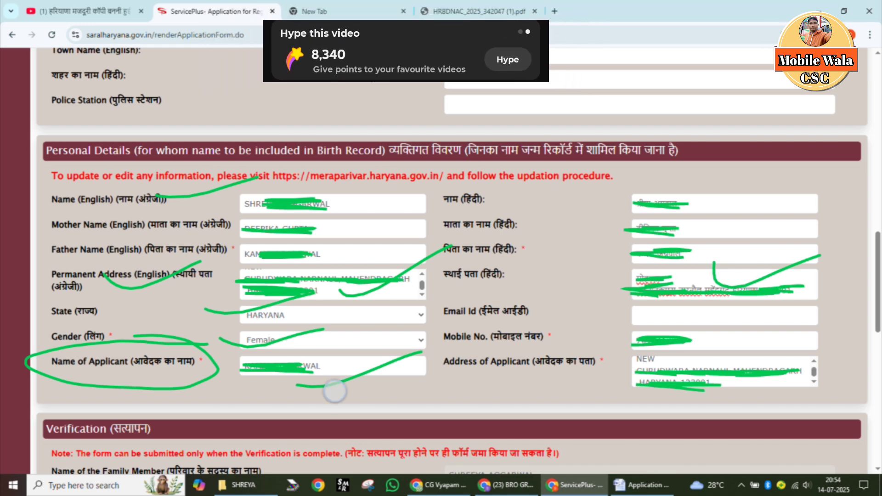
pyautogui.moveTo(334, 391); pyautogui.dragTo(425, 358)
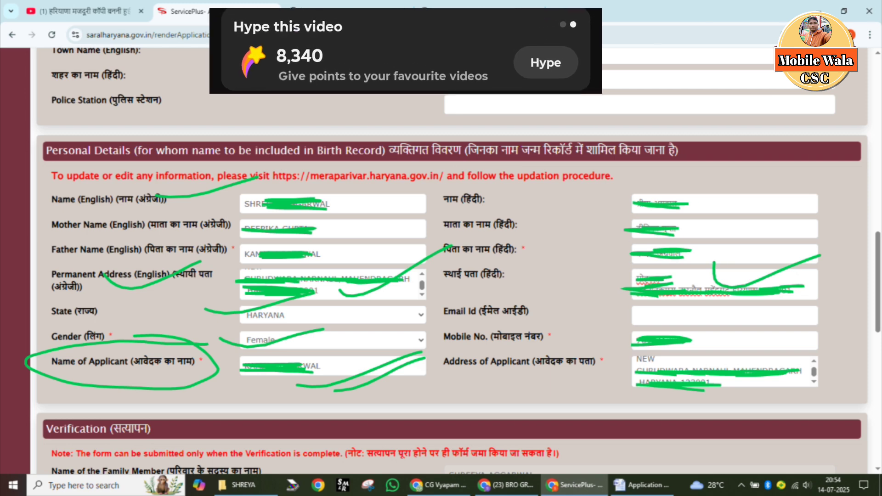
pyautogui.moveTo(67, 369)
pyautogui.mouseDown()
pyautogui.moveTo(174, 333)
pyautogui.moveTo(119, 374)
pyautogui.moveTo(207, 342)
pyautogui.mouseUp()
# Undo the green circle and tick marks on the Personal Details fields, keeping the strokes that mask the personal data
pyautogui.hotkey('ctrl', 'z')
pyautogui.hotkey('ctrl', 'z')
pyautogui.hotkey('ctrl', 'z')
pyautogui.hotkey('ctrl', 'z')
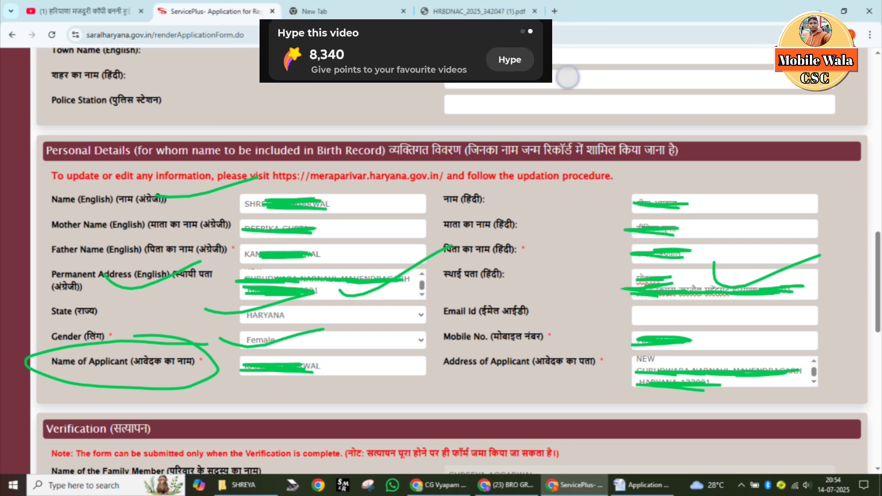
pyautogui.hotkey('ctrl', 'z')
pyautogui.hotkey('ctrl', 'z')
pyautogui.hotkey('ctrl', 'z')
pyautogui.hotkey('ctrl', 'z')
pyautogui.hotkey('ctrl', 'z')
pyautogui.hotkey('ctrl', 'z')
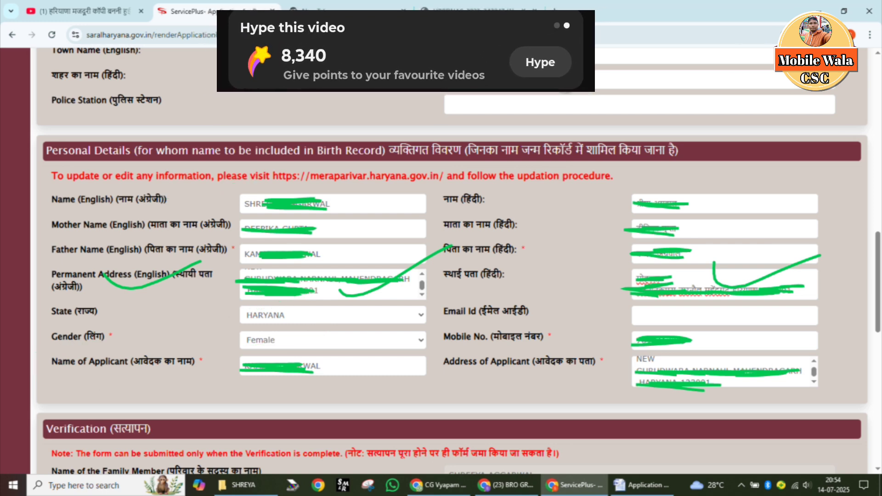
pyautogui.hotkey('ctrl', 'z')
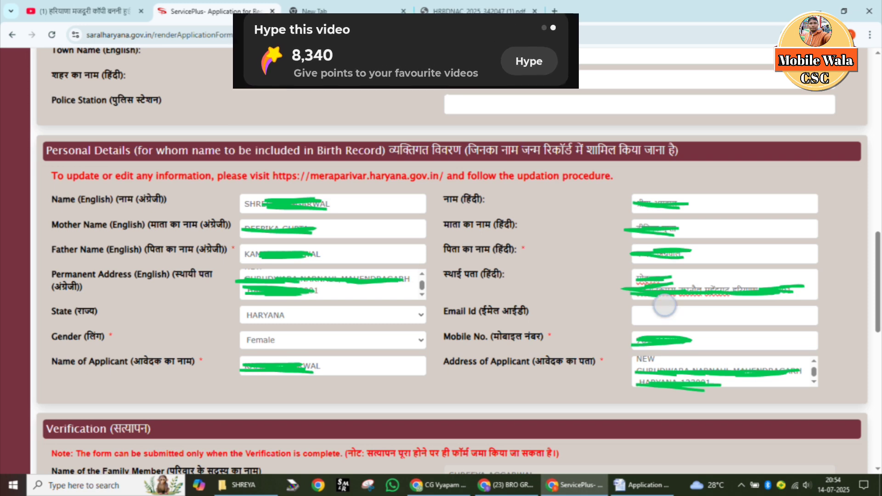
# Tick Email Id, Mobile No., Name of Applicant, Address of Applicant, Permanent Address and Name (English) in green
pyautogui.moveTo(664, 305); pyautogui.dragTo(765, 305)
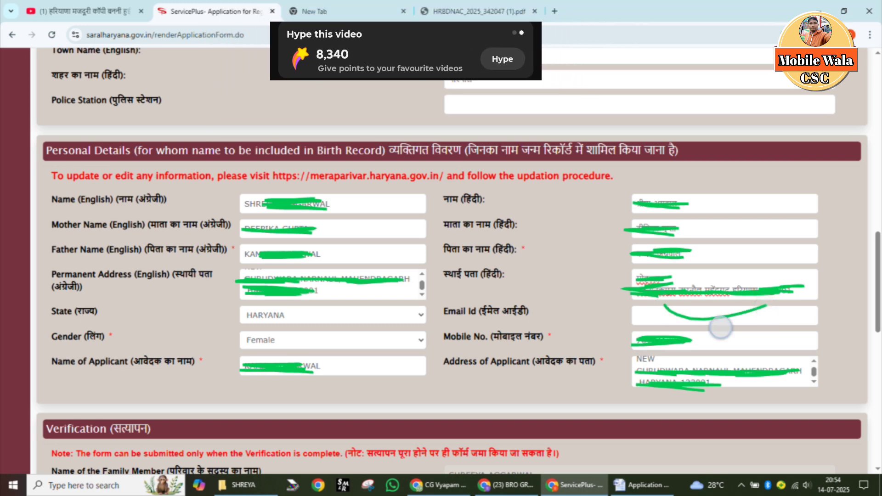
pyautogui.moveTo(720, 328); pyautogui.dragTo(814, 321)
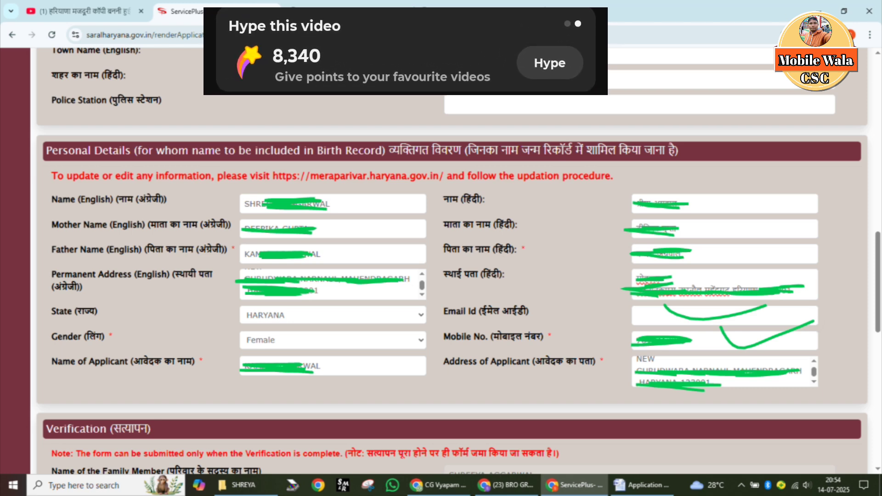
pyautogui.moveTo(120, 375)
pyautogui.mouseDown()
pyautogui.moveTo(203, 370)
pyautogui.moveTo(232, 356)
pyautogui.mouseUp()
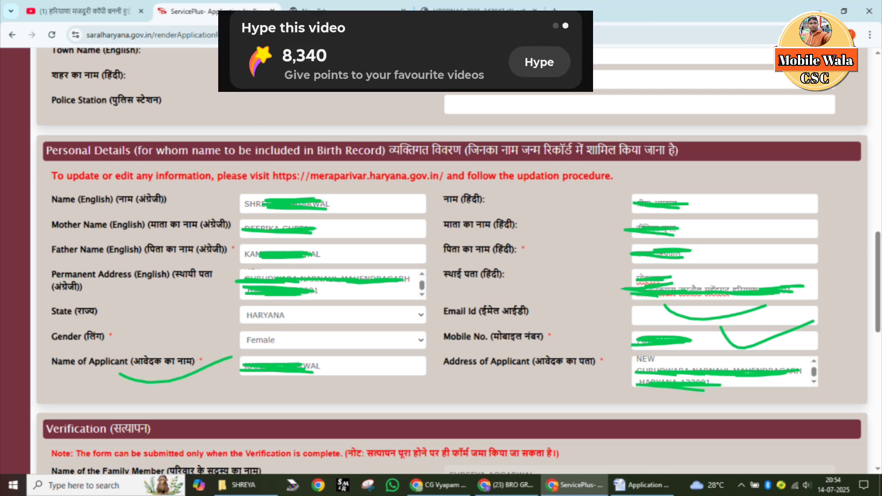
pyautogui.moveTo(691, 362); pyautogui.dragTo(818, 361)
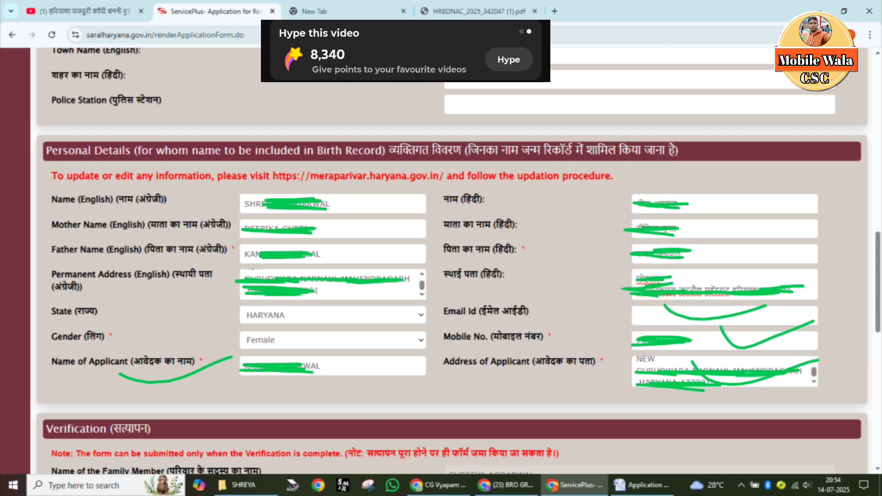
pyautogui.moveTo(160, 289); pyautogui.dragTo(273, 266)
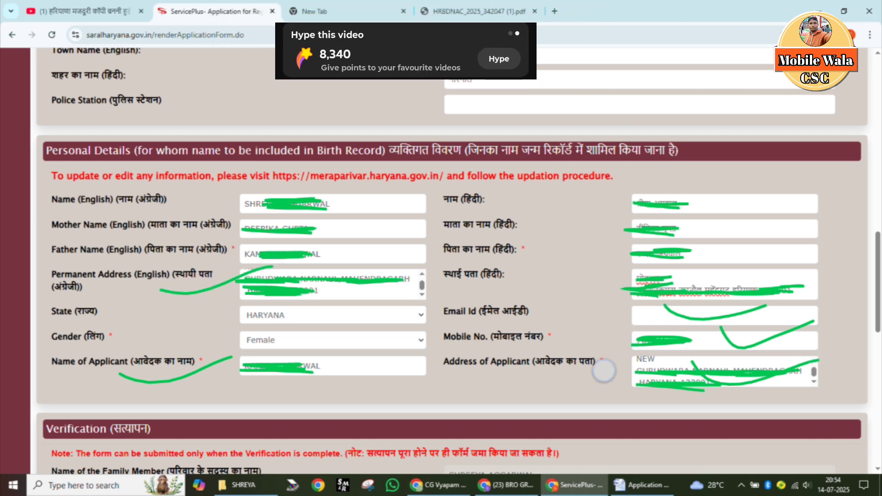
pyautogui.moveTo(604, 371)
pyautogui.mouseDown()
pyautogui.moveTo(684, 383)
pyautogui.moveTo(725, 352)
pyautogui.mouseUp()
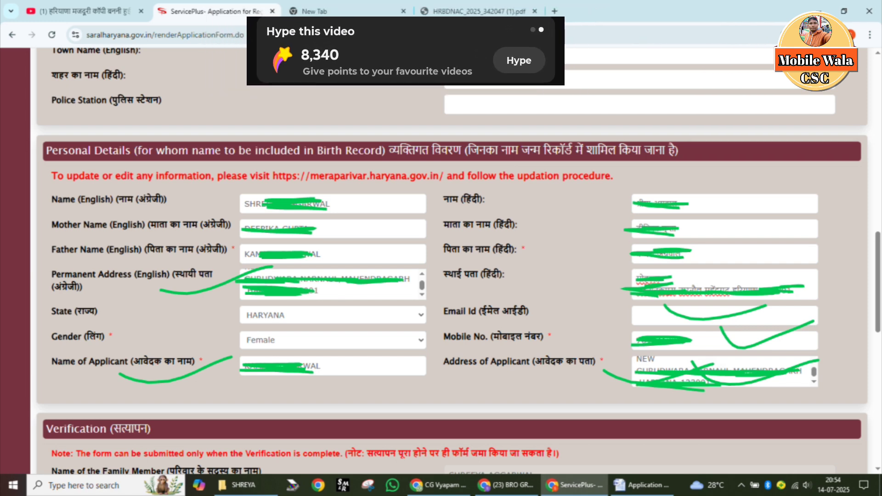
pyautogui.moveTo(164, 186); pyautogui.dragTo(311, 160)
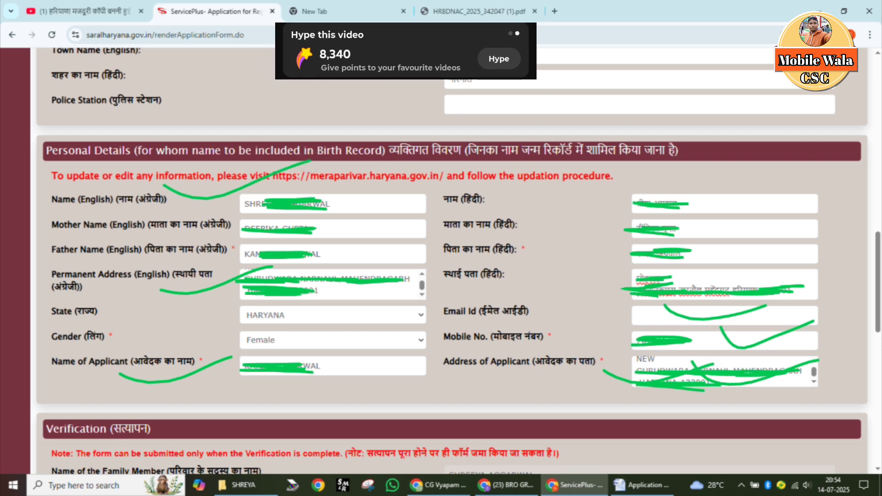
# Circle the Verification heading in green and tick its submission note, the family member field and the update notice under Personal Details
pyautogui.moveTo(164, 417)
pyautogui.mouseDown()
pyautogui.moveTo(16, 424)
pyautogui.moveTo(205, 417)
pyautogui.moveTo(45, 420)
pyautogui.mouseUp()
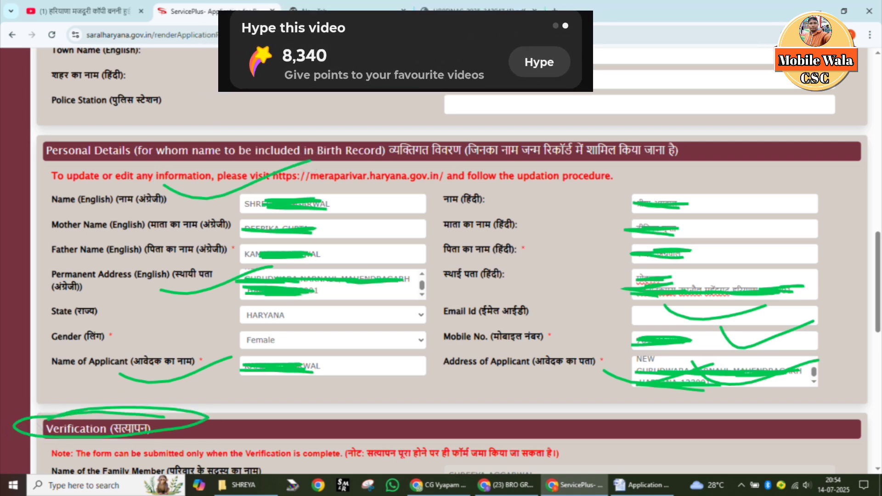
pyautogui.moveTo(148, 460); pyautogui.dragTo(271, 436)
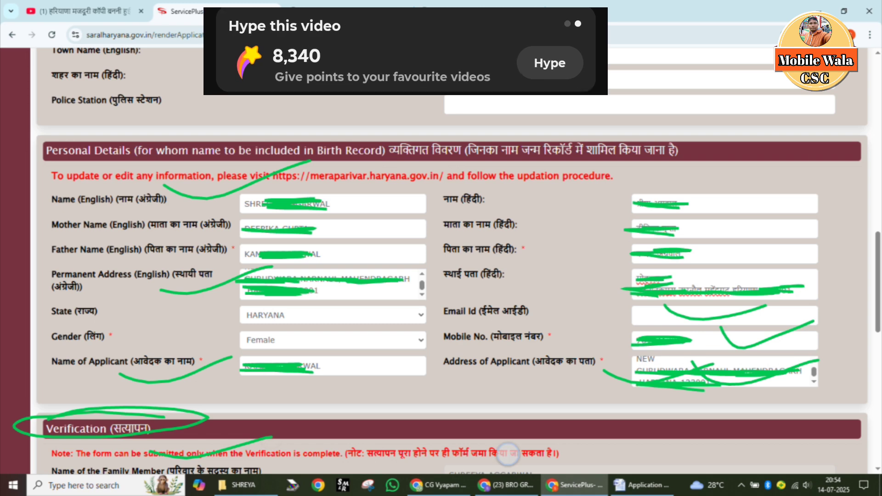
pyautogui.moveTo(508, 455); pyautogui.dragTo(623, 440)
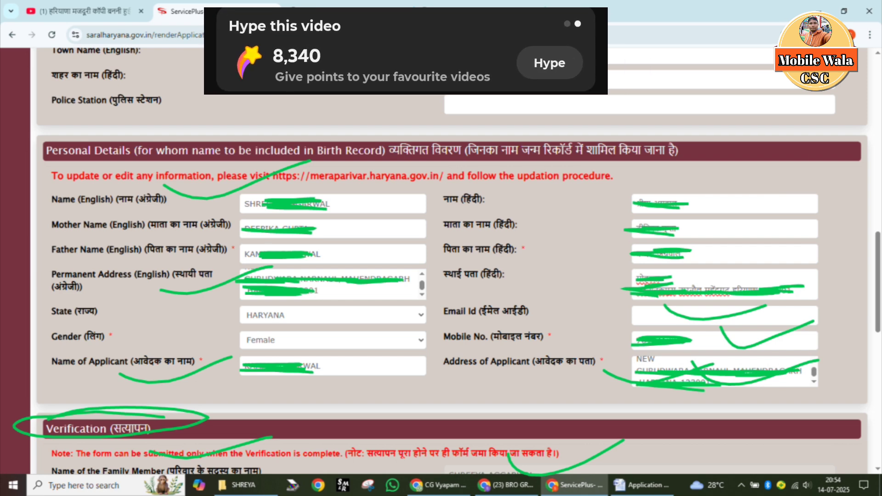
pyautogui.moveTo(335, 166); pyautogui.dragTo(463, 151)
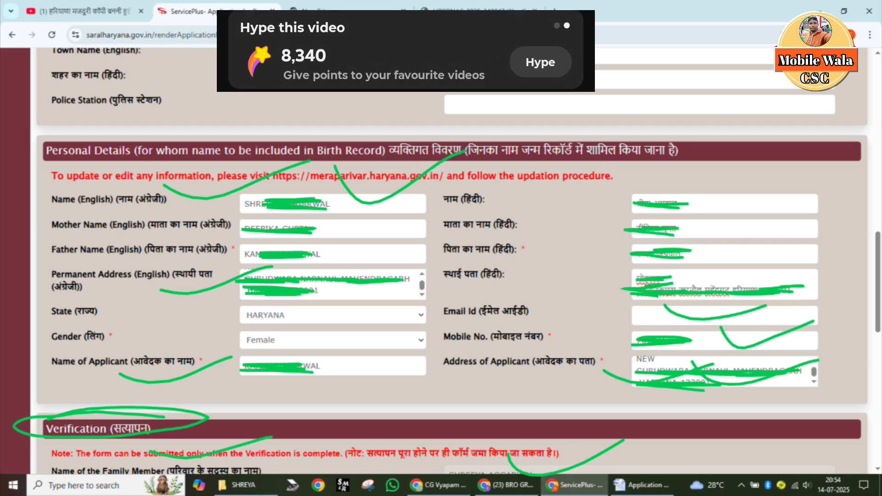
pyautogui.moveTo(587, 464); pyautogui.dragTo(717, 451)
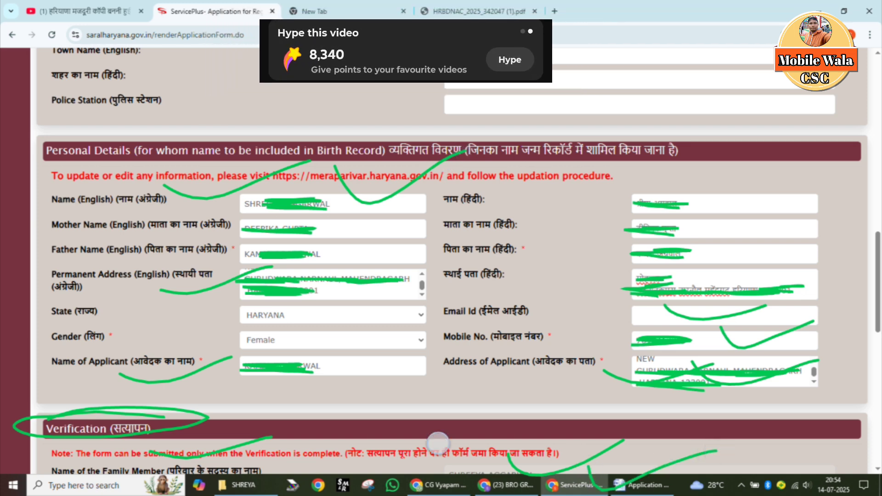
pyautogui.moveTo(438, 445); pyautogui.dragTo(535, 443)
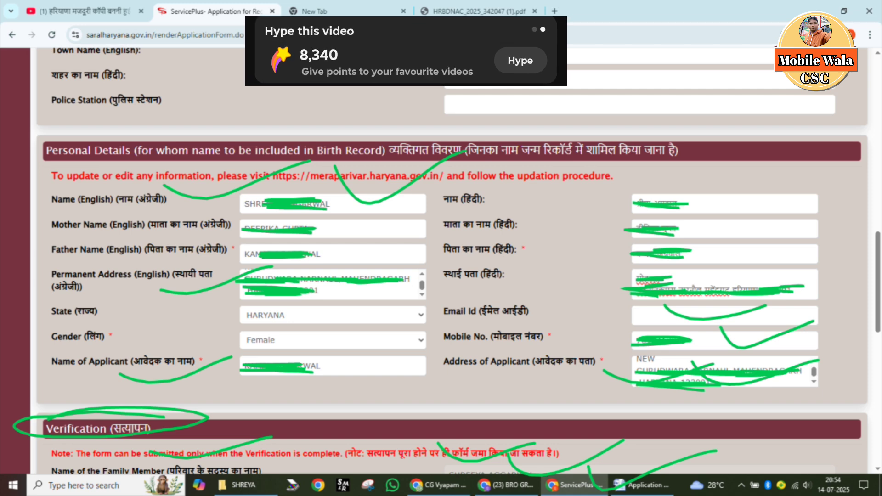
# Circle the Verification section heading and the Verification Successful message in green
pyautogui.scroll(-6, 441, 275)
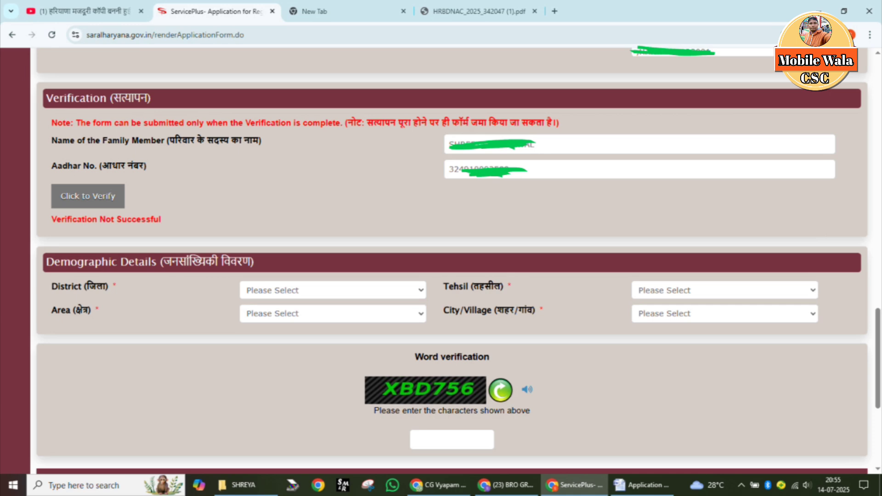
pyautogui.moveTo(184, 83)
pyautogui.mouseDown()
pyautogui.moveTo(18, 90)
pyautogui.moveTo(181, 108)
pyautogui.moveTo(106, 79)
pyautogui.mouseUp()
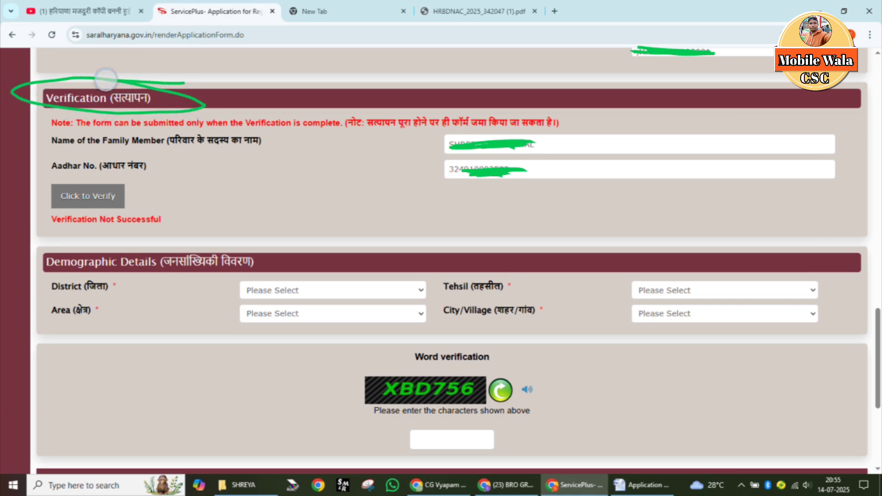
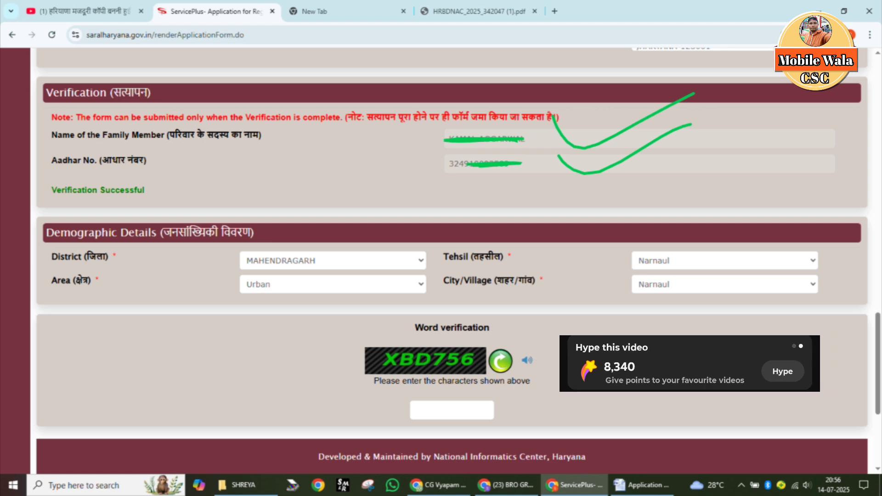
pyautogui.moveTo(174, 183)
pyautogui.mouseDown()
pyautogui.moveTo(69, 180)
pyautogui.moveTo(93, 203)
pyautogui.moveTo(133, 179)
pyautogui.moveTo(110, 181)
pyautogui.mouseUp()
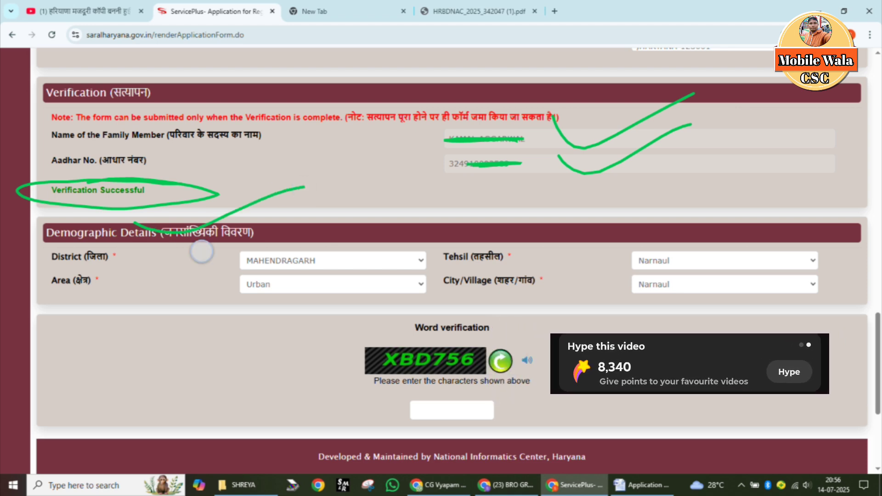
# Tick the District, Tehsil, Area and City/Village selections under Demographic Details in green
pyautogui.moveTo(199, 250); pyautogui.dragTo(361, 219)
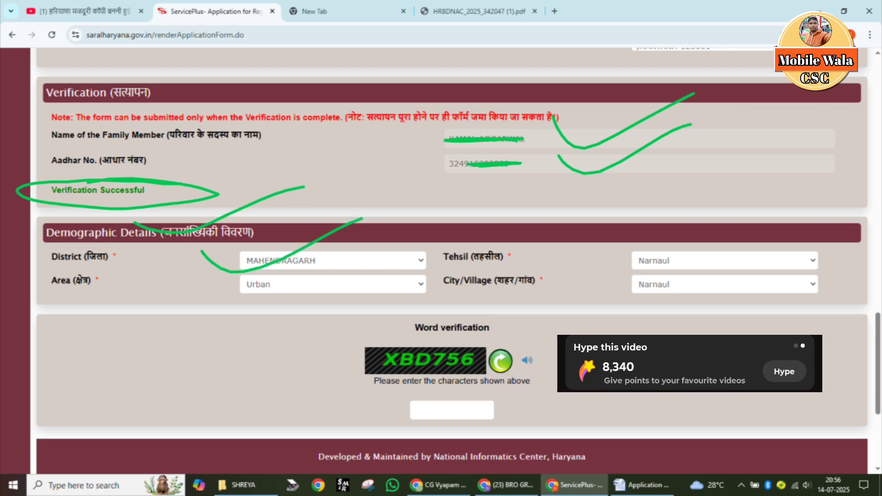
pyautogui.moveTo(600, 252)
pyautogui.mouseDown()
pyautogui.moveTo(659, 256)
pyautogui.moveTo(722, 237)
pyautogui.mouseUp()
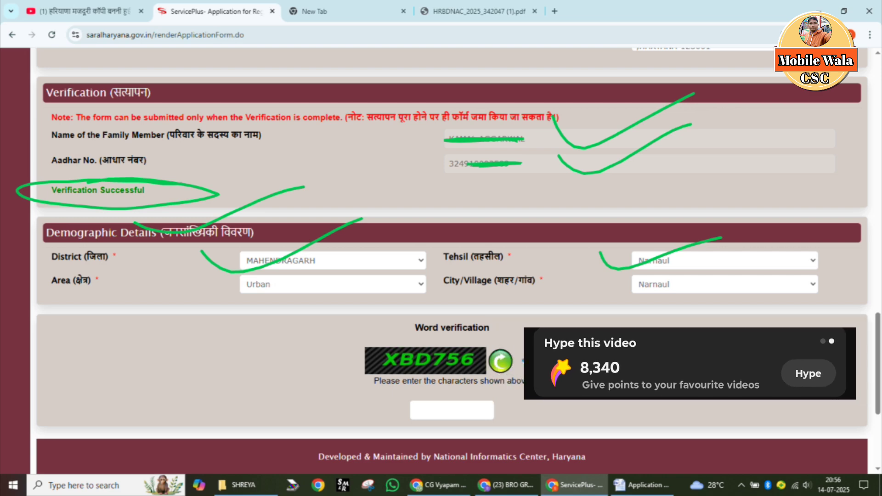
pyautogui.moveTo(232, 290); pyautogui.dragTo(366, 273)
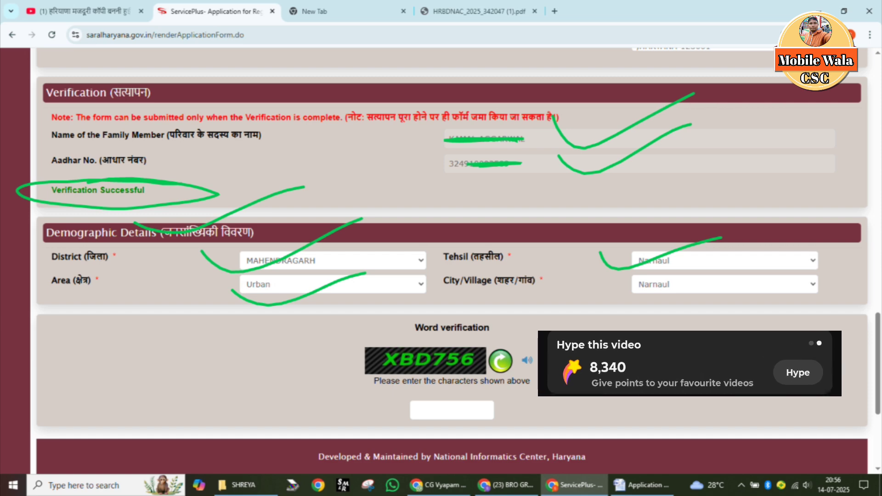
pyautogui.moveTo(639, 281)
pyautogui.mouseDown()
pyautogui.moveTo(677, 296)
pyautogui.moveTo(781, 259)
pyautogui.mouseUp()
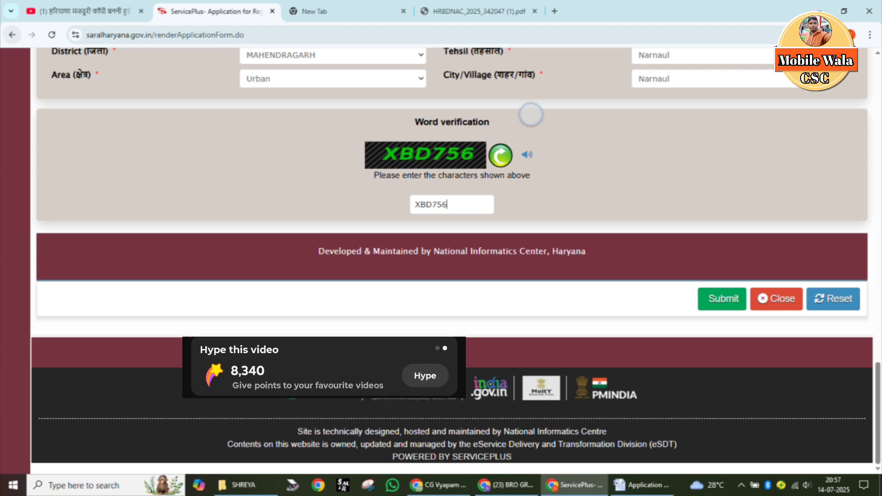
# Draw a green arrow from the circled word verification code to its entry field, and circle and tick Submit
pyautogui.moveTo(528, 115)
pyautogui.mouseDown()
pyautogui.moveTo(326, 142)
pyautogui.moveTo(480, 187)
pyautogui.moveTo(531, 115)
pyautogui.moveTo(378, 131)
pyautogui.moveTo(324, 173)
pyautogui.moveTo(423, 236)
pyautogui.moveTo(452, 220)
pyautogui.mouseUp()
pyautogui.moveTo(378, 239); pyautogui.dragTo(452, 220)
pyautogui.moveTo(438, 302); pyautogui.dragTo(453, 219)
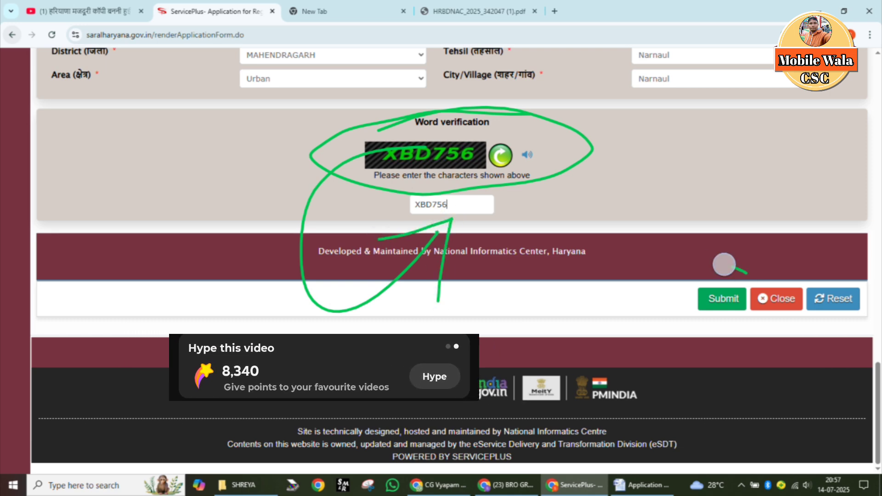
pyautogui.moveTo(729, 262)
pyautogui.mouseDown()
pyautogui.moveTo(699, 319)
pyautogui.moveTo(736, 270)
pyautogui.moveTo(746, 273)
pyautogui.mouseUp()
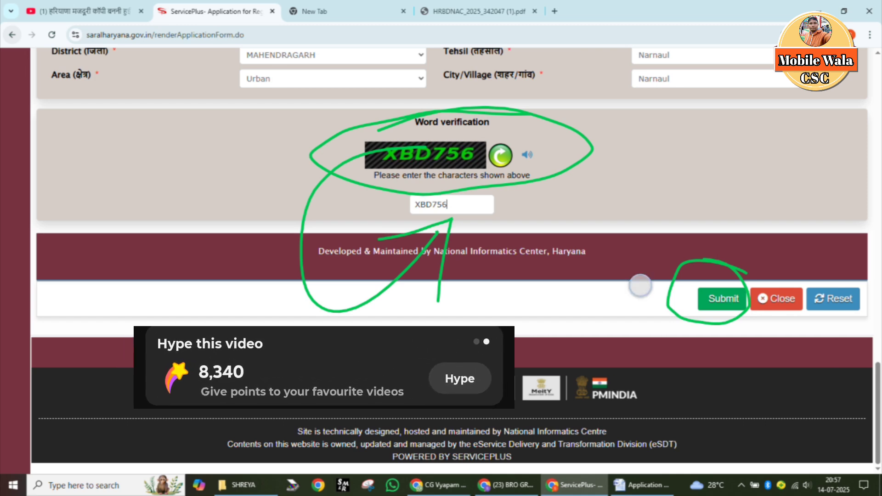
pyautogui.moveTo(640, 285)
pyautogui.mouseDown()
pyautogui.moveTo(758, 267)
pyautogui.moveTo(777, 254)
pyautogui.mouseUp()
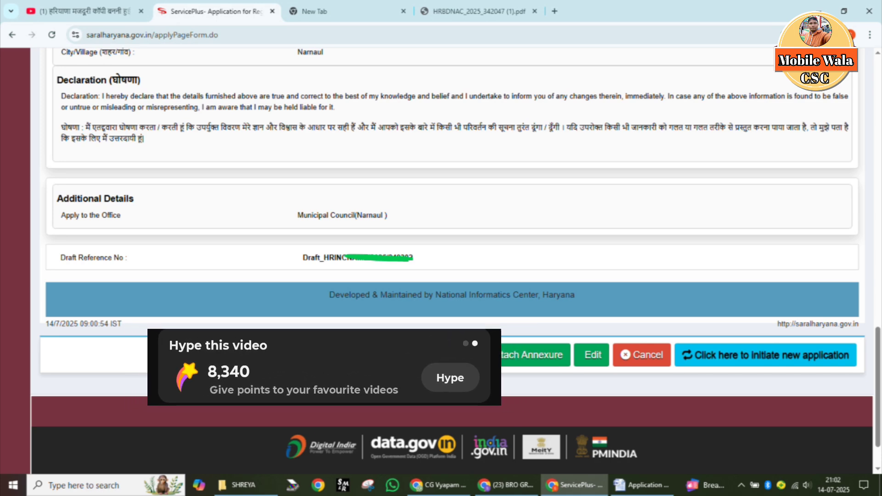
pyautogui.moveTo(77, 349); pyautogui.dragTo(87, 168)
pyautogui.moveTo(36, 252)
pyautogui.mouseDown()
pyautogui.moveTo(101, 214)
pyautogui.moveTo(107, 238)
pyautogui.mouseUp()
pyautogui.moveTo(150, 349); pyautogui.dragTo(191, 170)
pyautogui.moveTo(135, 233)
pyautogui.mouseDown()
pyautogui.moveTo(197, 157)
pyautogui.moveTo(198, 248)
pyautogui.mouseUp()
pyautogui.moveTo(209, 322); pyautogui.dragTo(239, 179)
pyautogui.moveTo(195, 225)
pyautogui.mouseDown()
pyautogui.moveTo(228, 181)
pyautogui.moveTo(242, 240)
pyautogui.mouseUp()
pyautogui.hotkey('ctrl', 'z')
pyautogui.hotkey('ctrl', 'z')
pyautogui.hotkey('ctrl', 'z')
pyautogui.hotkey('ctrl', 'z')
pyautogui.hotkey('ctrl', 'z')
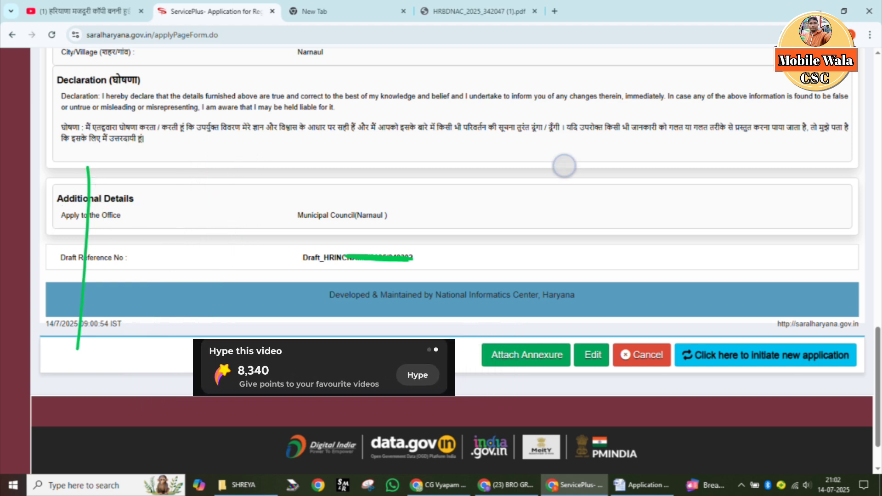
pyautogui.hotkey('ctrl', 'z')
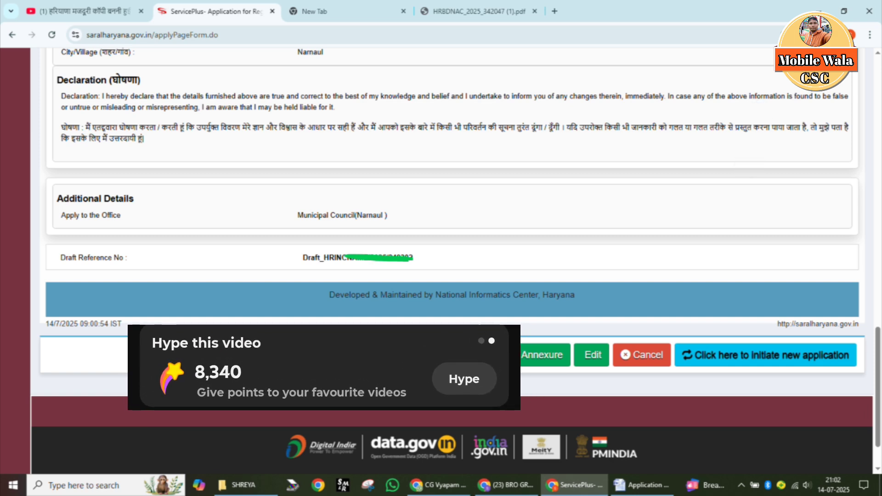
# Circle the Attach Annexure option in green and draw tick marks across it
pyautogui.moveTo(510, 324); pyautogui.dragTo(524, 393)
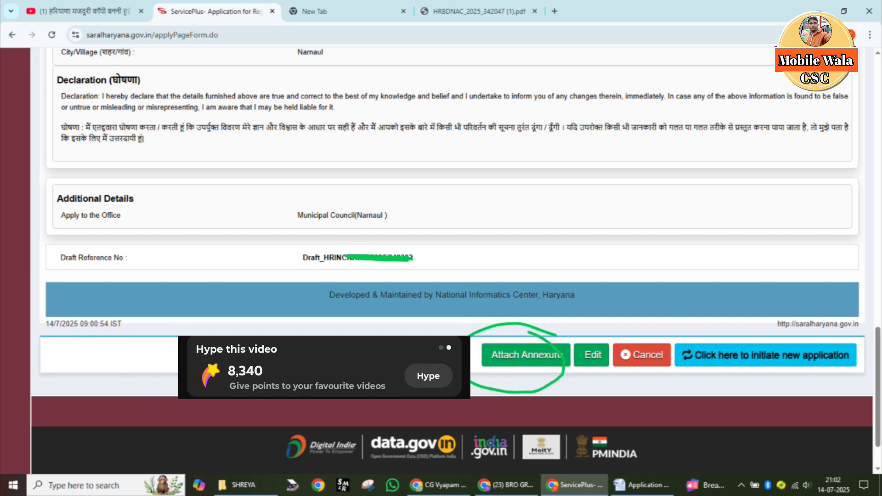
pyautogui.moveTo(460, 370); pyautogui.dragTo(628, 297)
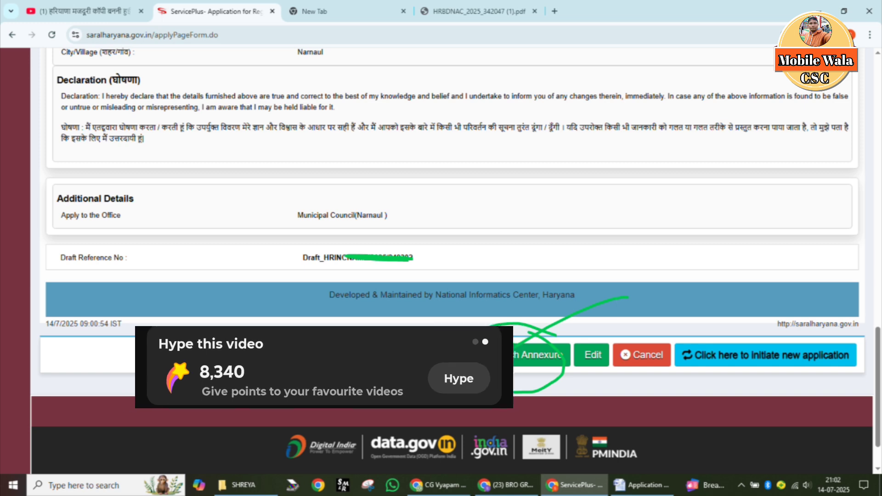
pyautogui.moveTo(468, 392); pyautogui.dragTo(587, 327)
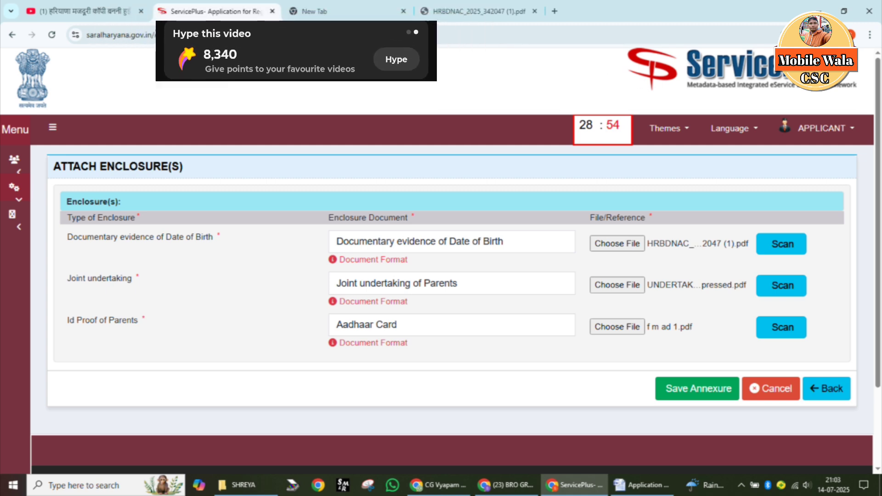
# Circle the Documentary evidence of Date of Birth label in green and tick its enclosure document and file
pyautogui.moveTo(234, 210)
pyautogui.mouseDown()
pyautogui.moveTo(144, 202)
pyautogui.moveTo(34, 238)
pyautogui.moveTo(216, 248)
pyautogui.moveTo(147, 211)
pyautogui.mouseUp()
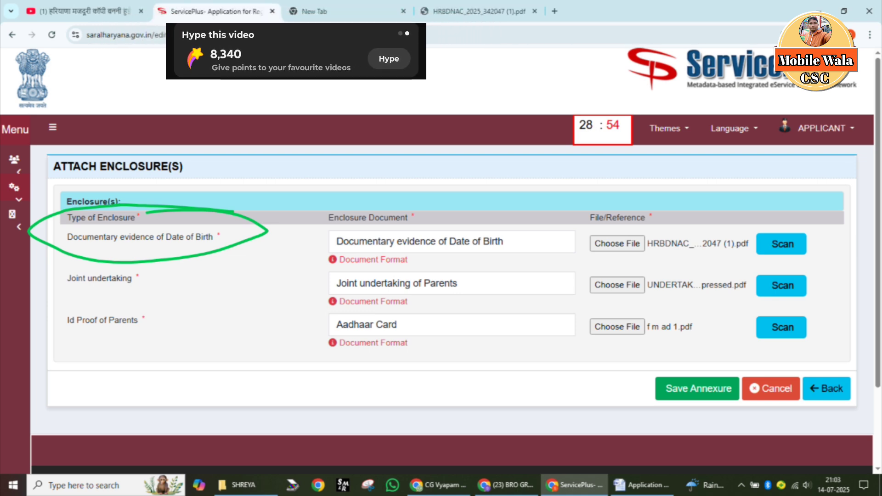
pyautogui.moveTo(291, 230); pyautogui.dragTo(485, 193)
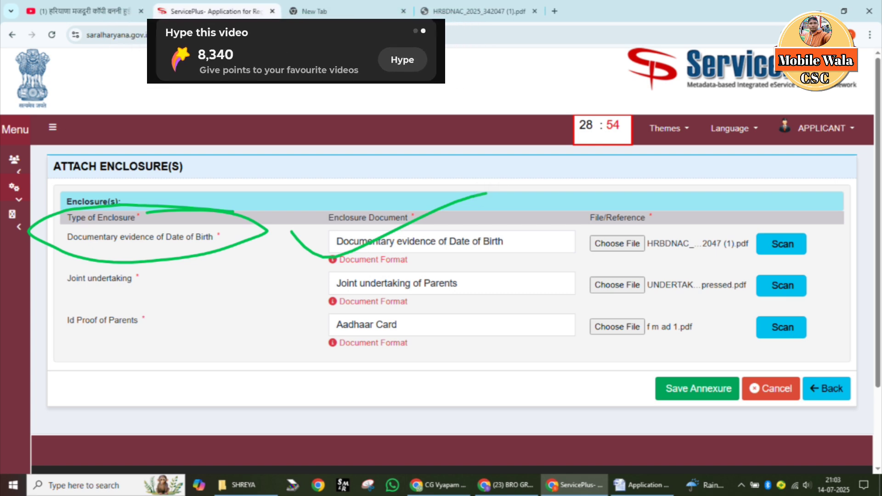
pyautogui.moveTo(560, 241); pyautogui.dragTo(690, 210)
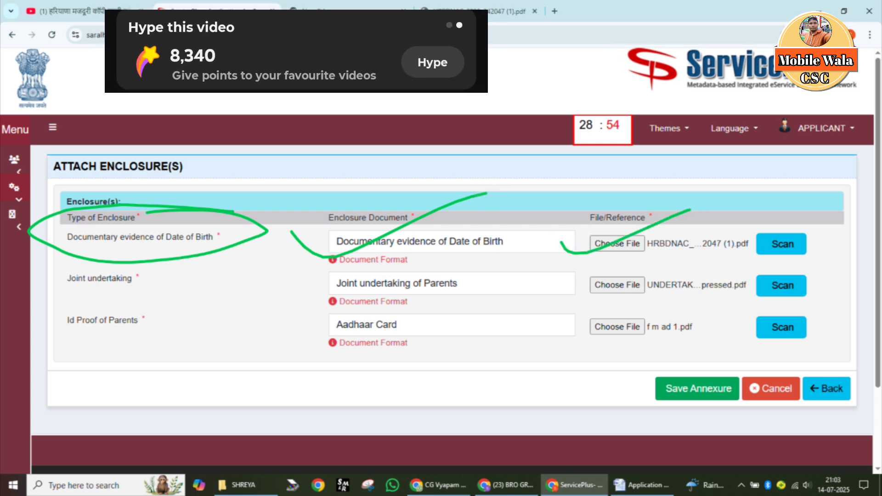
# Undo the green circle and tick marks on the Documentary evidence of Date of Birth row
pyautogui.hotkey('ctrl', 'z')
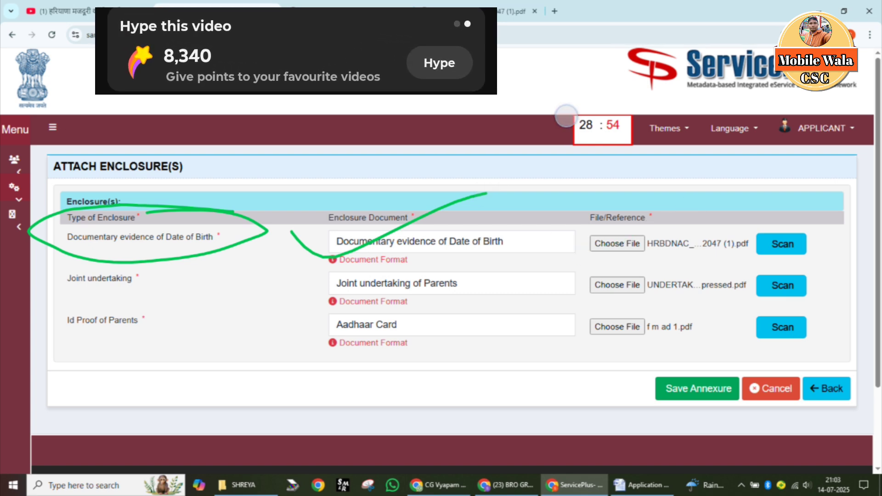
pyautogui.hotkey('ctrl', 'z')
pyautogui.hotkey('ctrl', 'z')
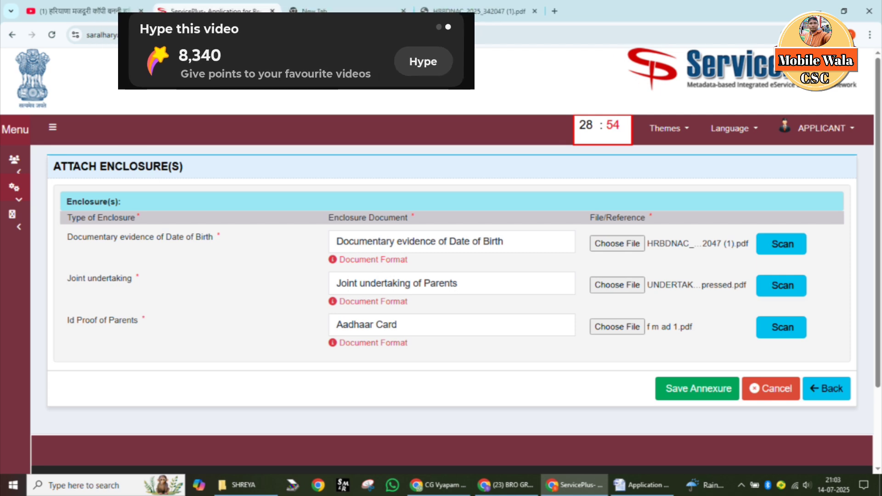
# Circle the Joint undertaking label in green and tick its enclosure document and file
pyautogui.moveTo(165, 272)
pyautogui.mouseDown()
pyautogui.moveTo(44, 288)
pyautogui.moveTo(56, 274)
pyautogui.mouseUp()
pyautogui.moveTo(424, 276)
pyautogui.mouseDown()
pyautogui.moveTo(475, 287)
pyautogui.moveTo(544, 255)
pyautogui.mouseUp()
pyautogui.moveTo(614, 283); pyautogui.dragTo(738, 263)
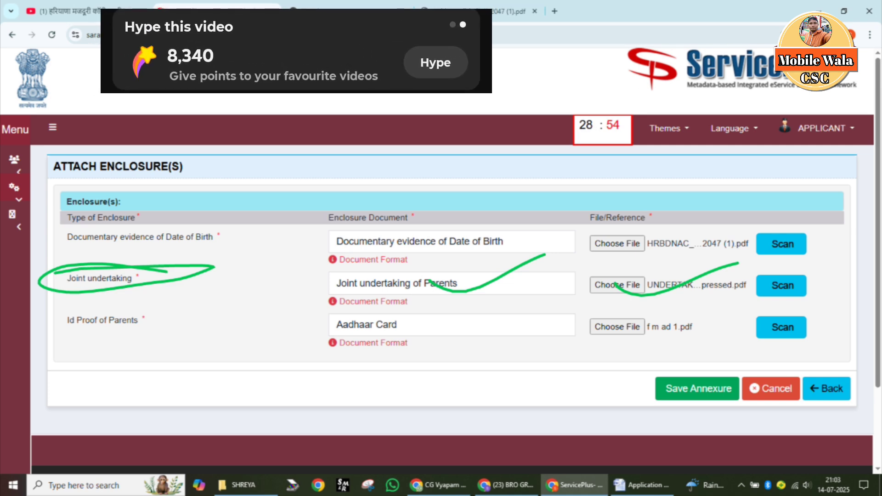
# Undo the green circle and tick marks on the Joint undertaking row
pyautogui.click(556, 101)
pyautogui.click(555, 102)
pyautogui.click(571, 110)
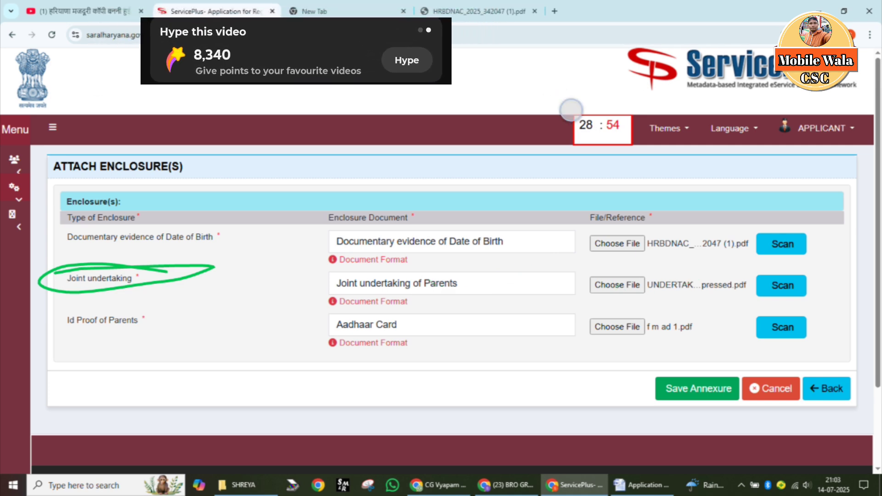
# Circle Id Proof of Parents, its Aadhaar Card entry and chosen file in green, and tick Documentary evidence of Date of Birth
pyautogui.moveTo(183, 311)
pyautogui.mouseDown()
pyautogui.moveTo(154, 309)
pyautogui.moveTo(108, 336)
pyautogui.moveTo(94, 307)
pyautogui.mouseUp()
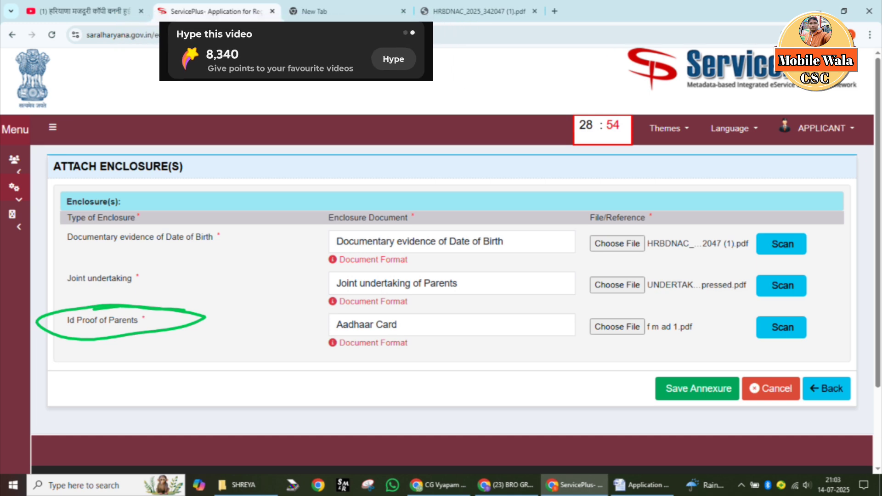
pyautogui.moveTo(469, 310)
pyautogui.mouseDown()
pyautogui.moveTo(403, 309)
pyautogui.moveTo(453, 336)
pyautogui.moveTo(306, 321)
pyautogui.mouseUp()
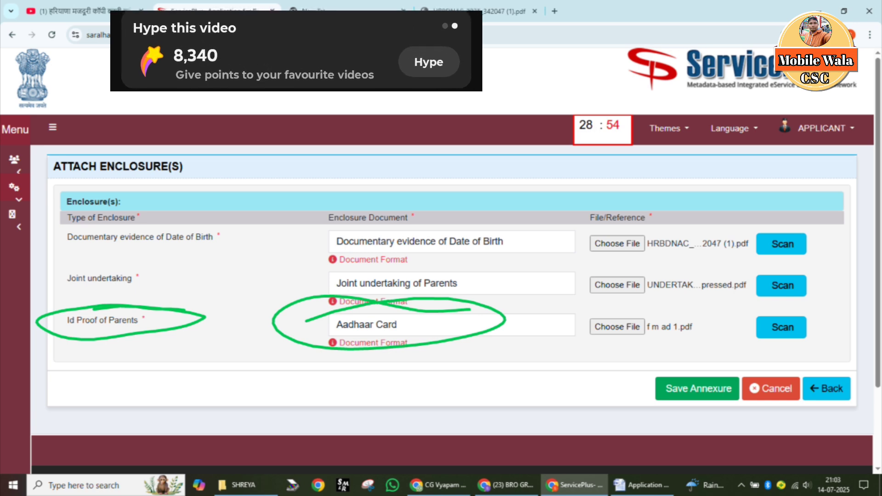
pyautogui.moveTo(131, 256); pyautogui.dragTo(281, 239)
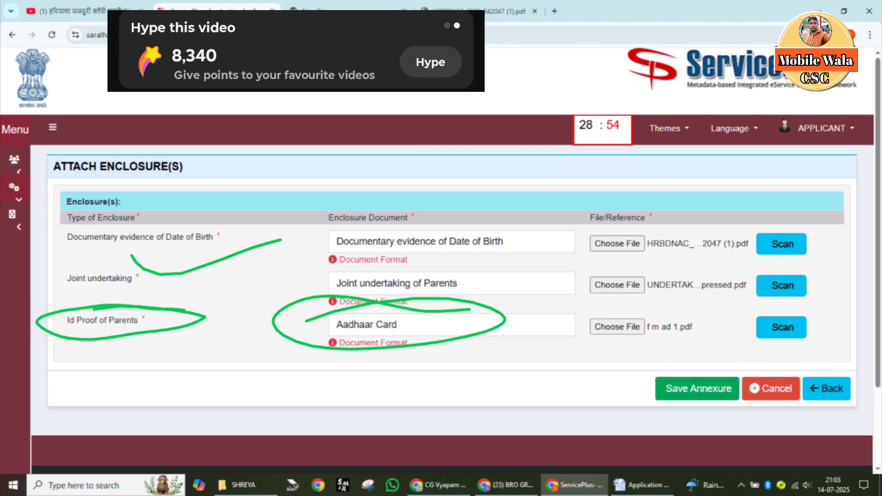
pyautogui.moveTo(722, 317)
pyautogui.mouseDown()
pyautogui.moveTo(649, 311)
pyautogui.moveTo(714, 340)
pyautogui.moveTo(572, 309)
pyautogui.mouseUp()
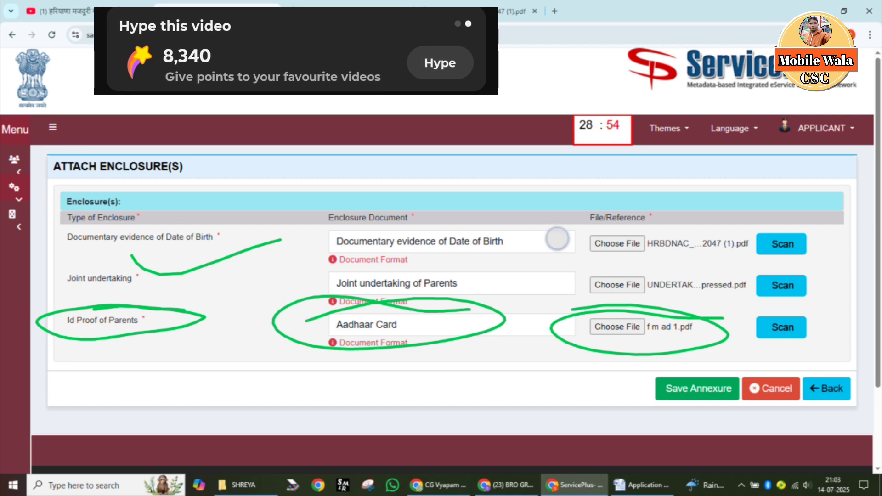
# Mark the chosen files of all three enclosures in green and handwrite 200K above the enclosure list
pyautogui.moveTo(557, 238); pyautogui.dragTo(694, 198)
pyautogui.moveTo(557, 284); pyautogui.dragTo(704, 250)
pyautogui.moveTo(545, 358); pyautogui.dragTo(668, 307)
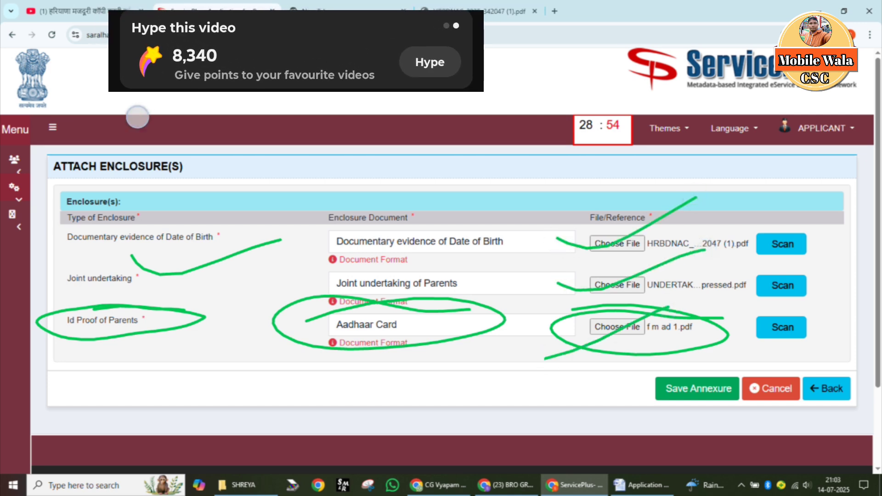
pyautogui.moveTo(137, 117)
pyautogui.mouseDown()
pyautogui.moveTo(183, 165)
pyautogui.moveTo(248, 138)
pyautogui.moveTo(262, 144)
pyautogui.moveTo(294, 108)
pyautogui.moveTo(347, 137)
pyautogui.moveTo(440, 147)
pyautogui.moveTo(414, 186)
pyautogui.mouseUp()
pyautogui.click(560, 109)
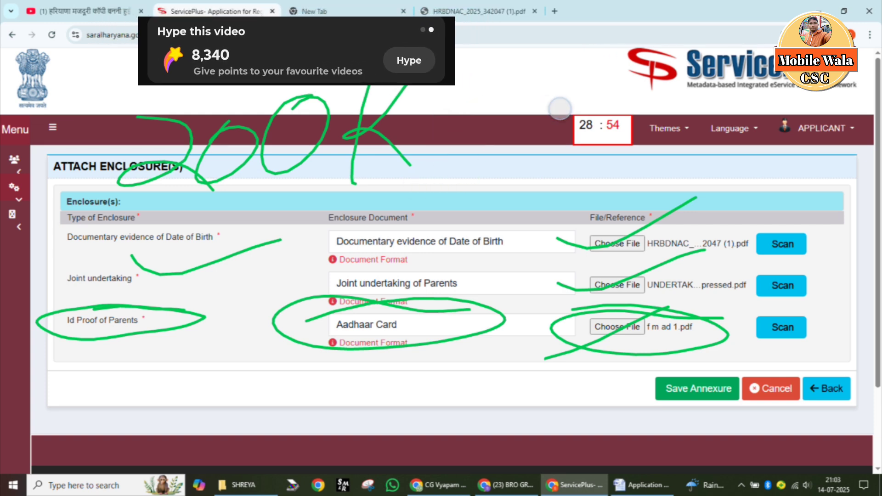
# Clear all green annotations from the Attach Enclosure(s) page and mark Save Annexure with a green tick
pyautogui.click(567, 110)
pyautogui.click(567, 110)
pyautogui.click(562, 112)
pyautogui.click(561, 113)
pyautogui.click(561, 112)
pyautogui.click(560, 112)
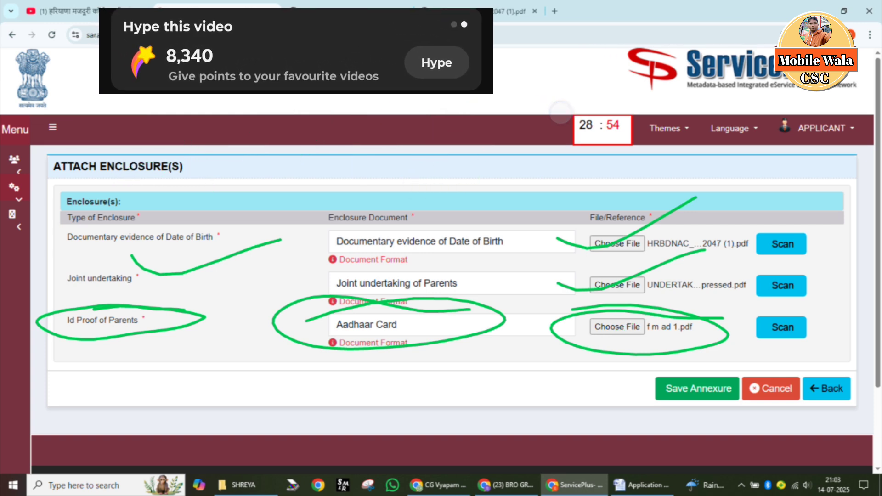
pyautogui.click(559, 108)
pyautogui.click(558, 107)
pyautogui.click(558, 107)
pyautogui.click(558, 107)
pyautogui.click(558, 107)
pyautogui.click(558, 107)
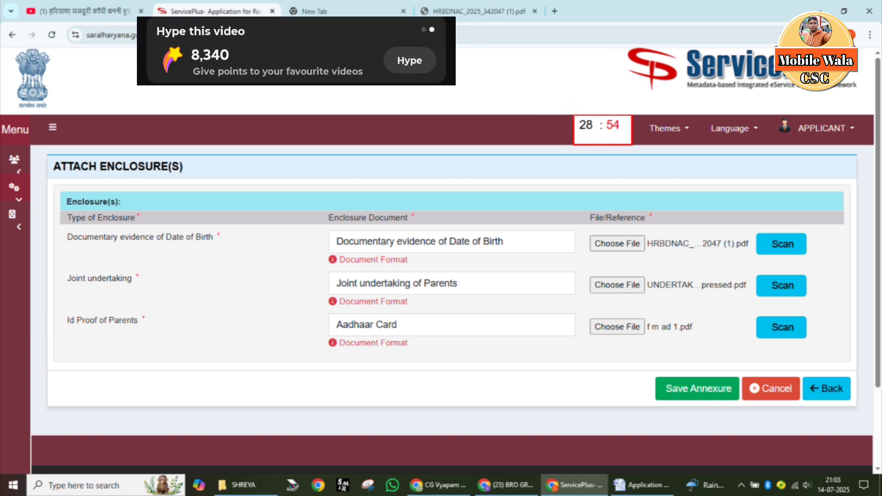
pyautogui.moveTo(601, 383)
pyautogui.mouseDown()
pyautogui.moveTo(620, 398)
pyautogui.moveTo(767, 340)
pyautogui.mouseUp()
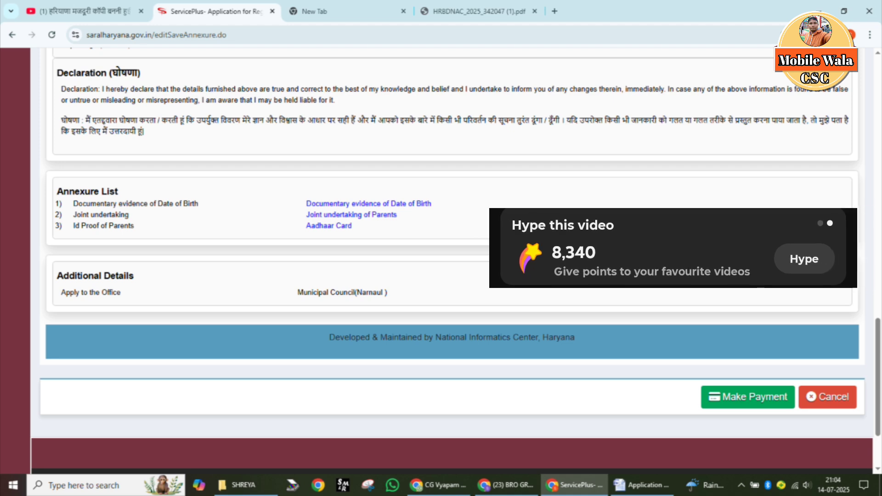
# Draw two large green upward arrows across the Annexure List and Additional Details sections
pyautogui.moveTo(110, 335); pyautogui.dragTo(146, 184)
pyautogui.moveTo(70, 240)
pyautogui.mouseDown()
pyautogui.moveTo(138, 153)
pyautogui.moveTo(160, 267)
pyautogui.mouseUp()
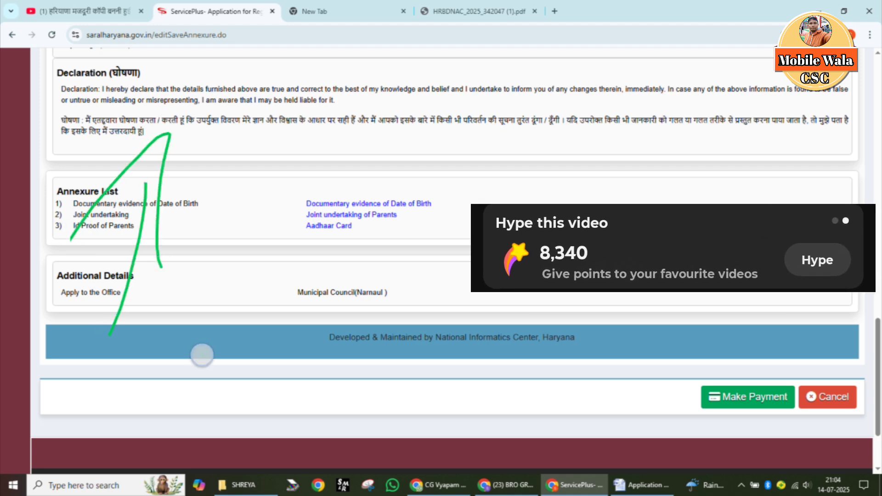
pyautogui.moveTo(202, 354); pyautogui.dragTo(242, 145)
pyautogui.moveTo(184, 223); pyautogui.dragTo(266, 129)
pyautogui.moveTo(276, 131); pyautogui.dragTo(258, 243)
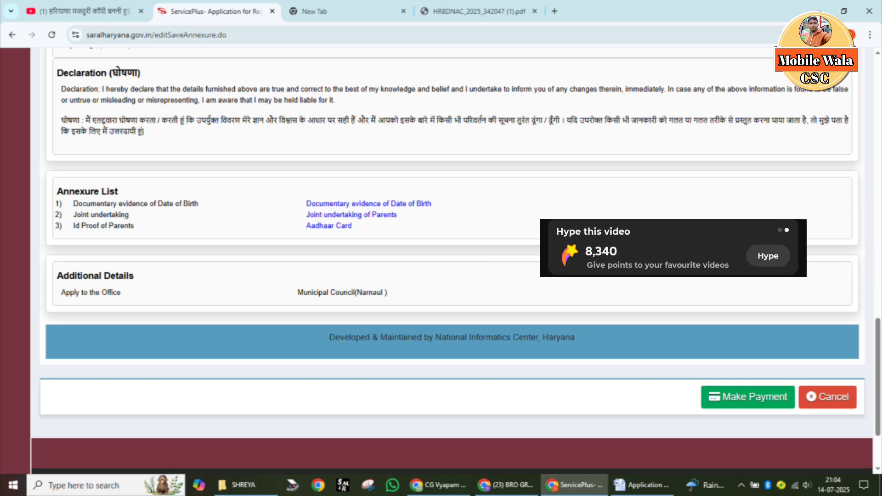
# Circle the Annexure List in green with ticks beside its entries, and undo these marks
pyautogui.moveTo(209, 182)
pyautogui.mouseDown()
pyautogui.moveTo(133, 165)
pyautogui.moveTo(103, 246)
pyautogui.moveTo(97, 177)
pyautogui.moveTo(80, 178)
pyautogui.mouseUp()
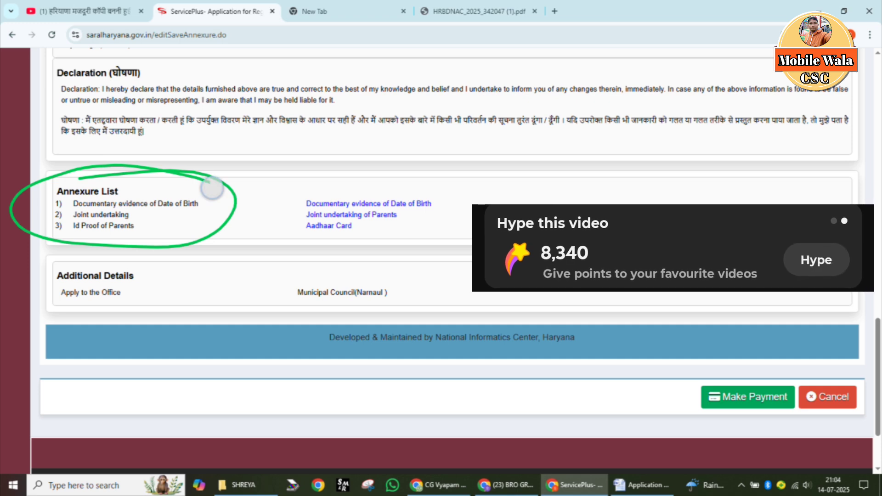
pyautogui.moveTo(211, 185)
pyautogui.mouseDown()
pyautogui.moveTo(196, 200)
pyautogui.moveTo(280, 180)
pyautogui.mouseUp()
pyautogui.moveTo(193, 222); pyautogui.dragTo(281, 209)
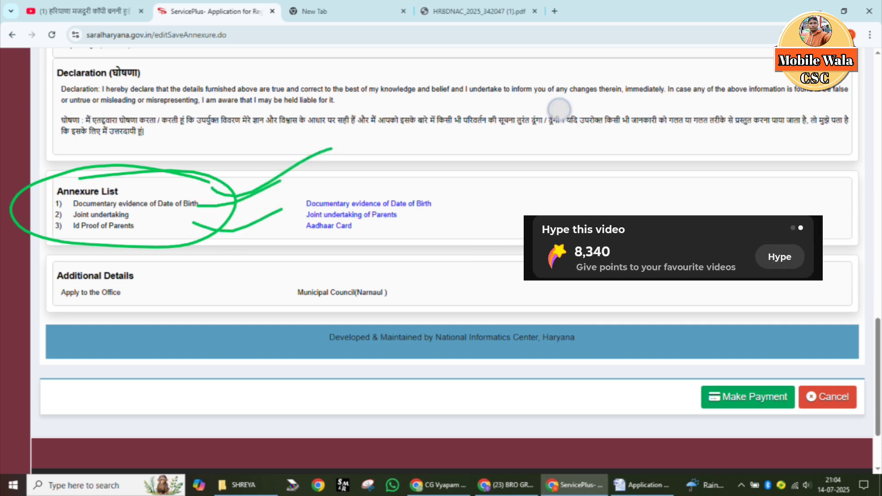
pyautogui.click(559, 109)
pyautogui.click(557, 108)
pyautogui.click(562, 112)
pyautogui.click(569, 126)
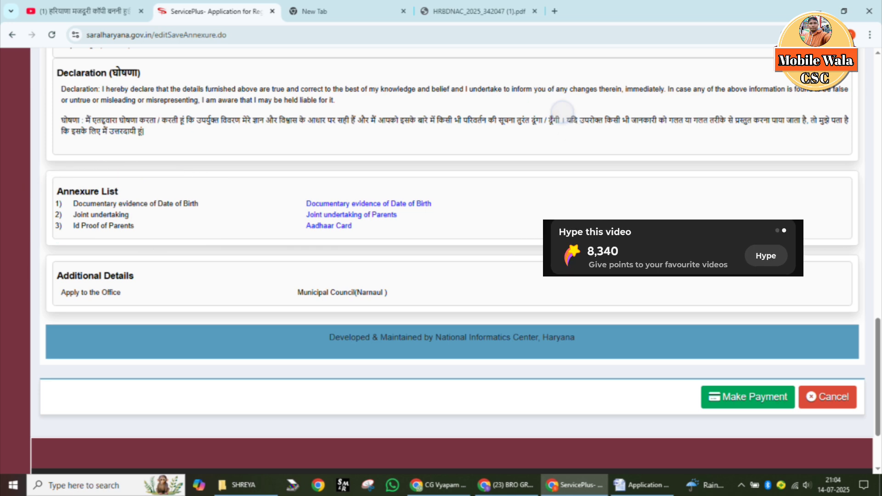
# Tick the three linked annexure documents in green twice, clearing the marks after each pass
pyautogui.moveTo(249, 199); pyautogui.dragTo(396, 150)
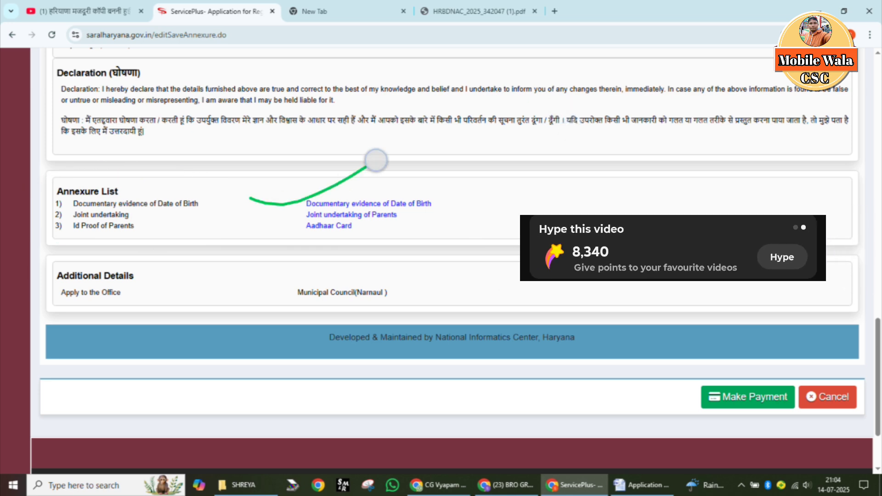
pyautogui.moveTo(258, 218); pyautogui.dragTo(366, 193)
pyautogui.moveTo(269, 238); pyautogui.dragTo(382, 217)
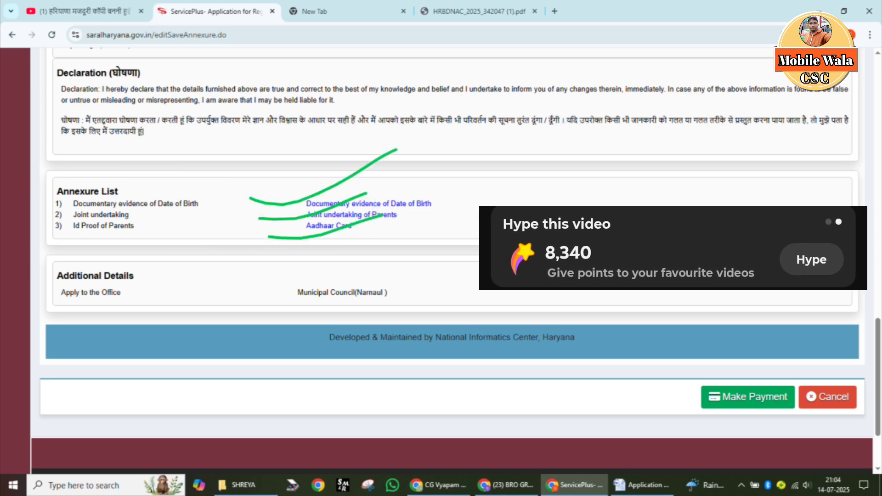
pyautogui.click(566, 109)
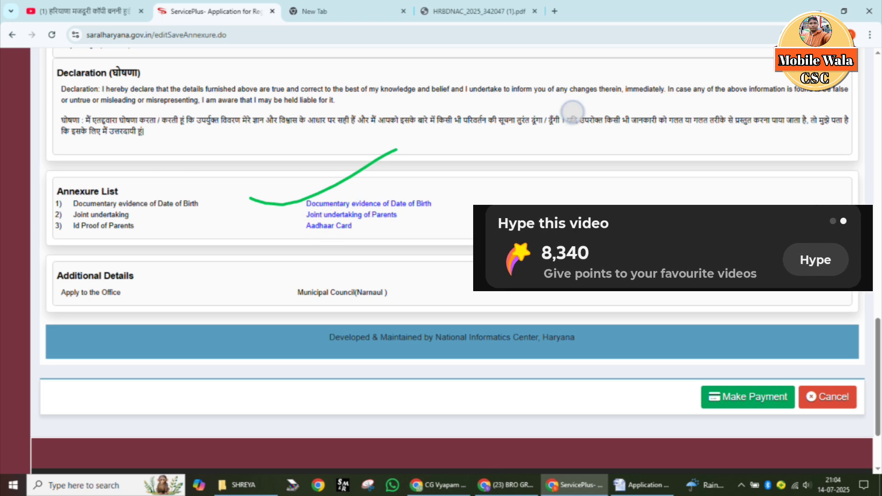
pyautogui.moveTo(246, 205); pyautogui.dragTo(371, 181)
pyautogui.moveTo(247, 232); pyautogui.dragTo(371, 202)
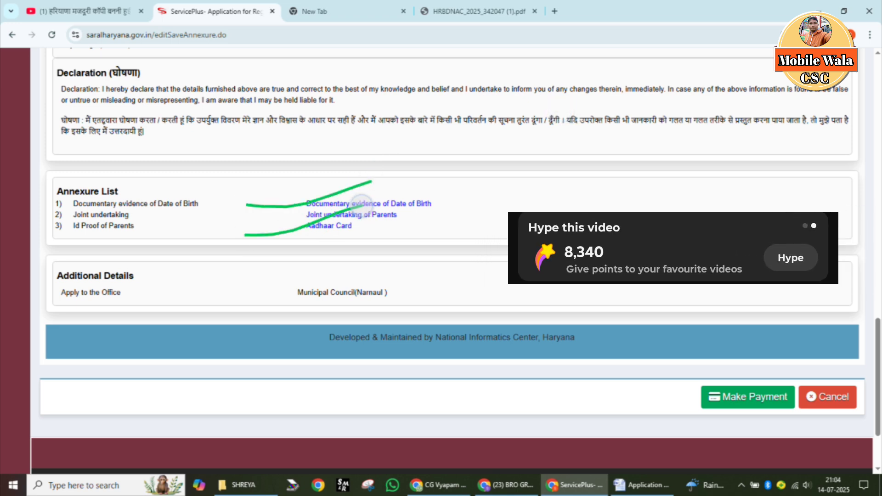
pyautogui.moveTo(281, 257); pyautogui.dragTo(375, 218)
pyautogui.click(566, 129)
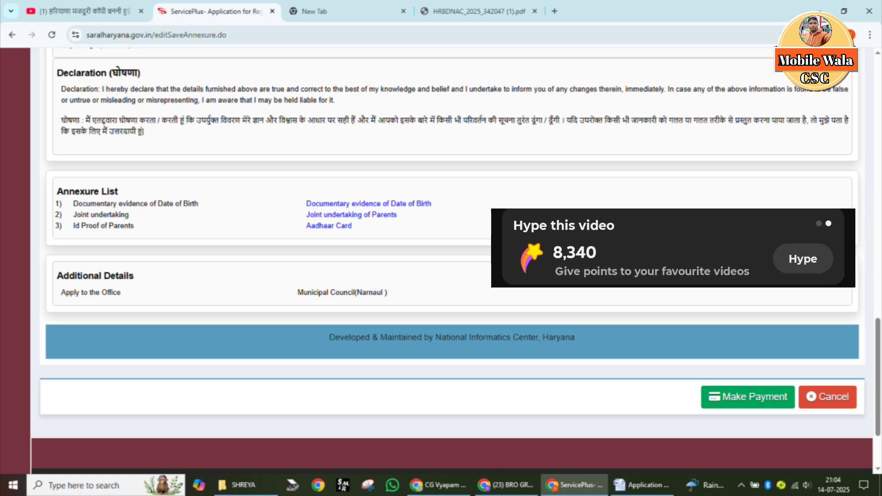
# Draw green ticks on Make Payment, the three linked annexure documents and Cancel
pyautogui.click(649, 399)
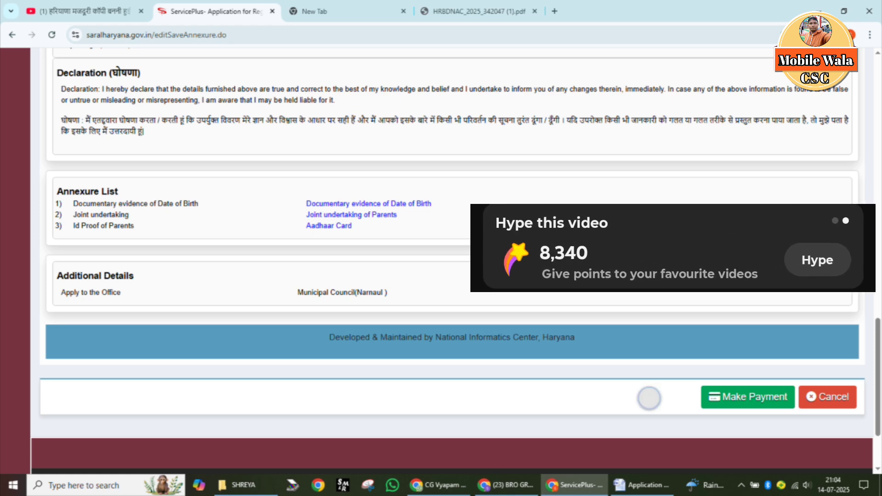
pyautogui.moveTo(649, 398); pyautogui.dragTo(792, 348)
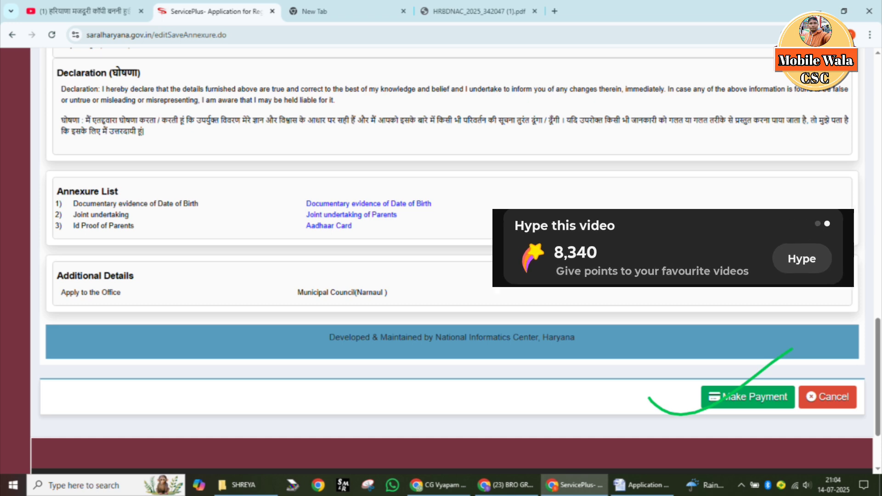
pyautogui.click(250, 197)
pyautogui.moveTo(250, 197); pyautogui.dragTo(392, 169)
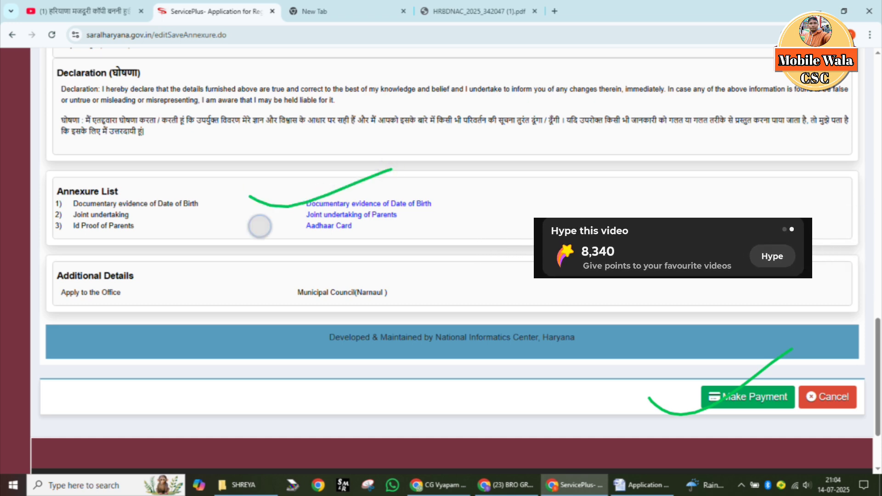
pyautogui.moveTo(259, 226); pyautogui.dragTo(376, 198)
pyautogui.moveTo(270, 245); pyautogui.dragTo(407, 209)
pyautogui.click(801, 385)
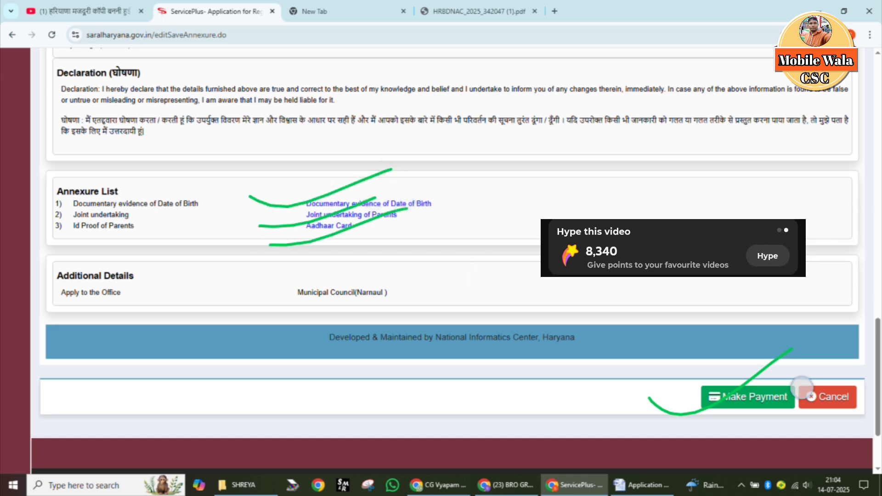
pyautogui.moveTo(801, 386); pyautogui.dragTo(871, 380)
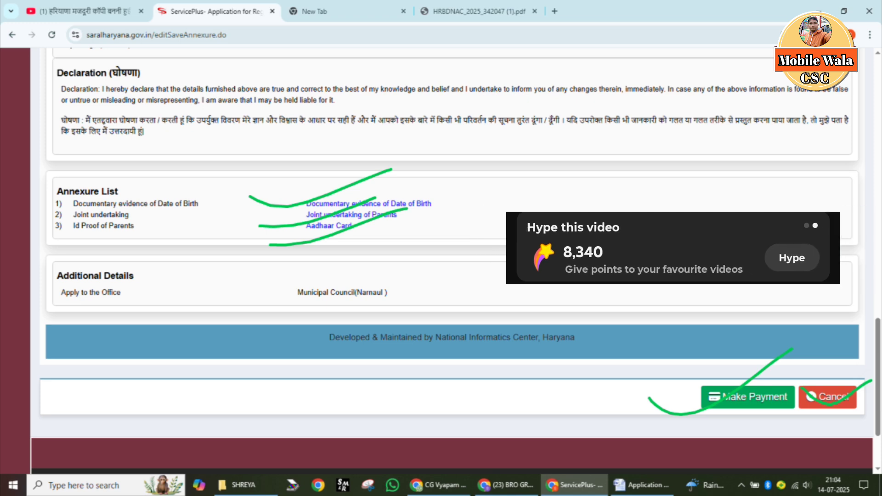
# Redraw the green ticks on the three annexure documents and Make Payment, and proceed to the payment details
pyautogui.click(558, 108)
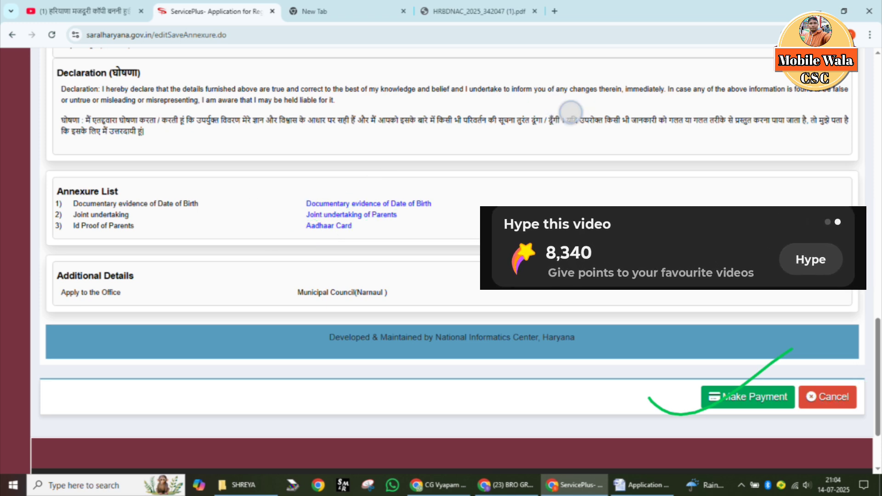
pyautogui.moveTo(253, 199)
pyautogui.mouseDown()
pyautogui.moveTo(360, 181)
pyautogui.moveTo(391, 165)
pyautogui.mouseUp()
pyautogui.moveTo(279, 231); pyautogui.dragTo(375, 199)
pyautogui.moveTo(284, 253); pyautogui.dragTo(371, 225)
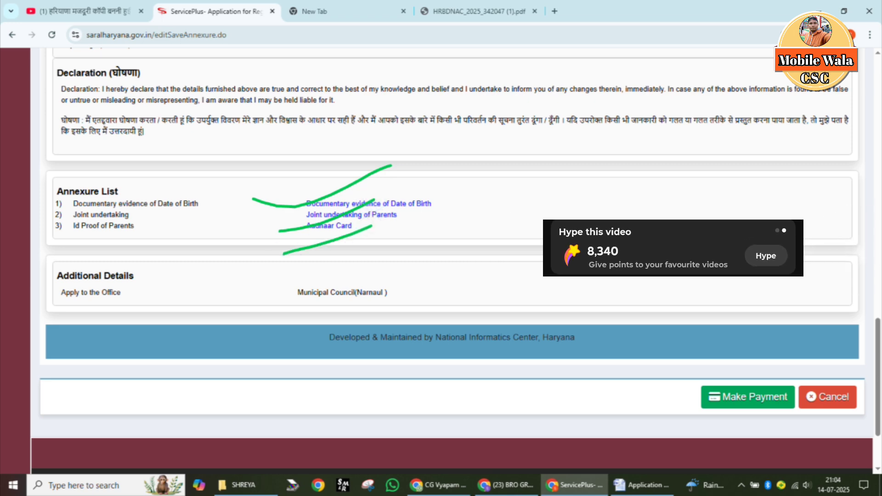
pyautogui.moveTo(666, 392)
pyautogui.mouseDown()
pyautogui.moveTo(726, 407)
pyautogui.moveTo(832, 342)
pyautogui.mouseUp()
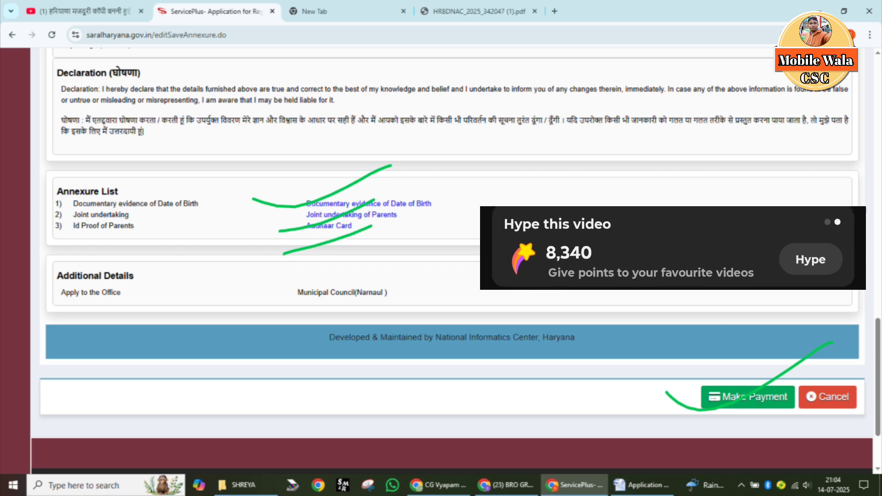
pyautogui.click(748, 397)
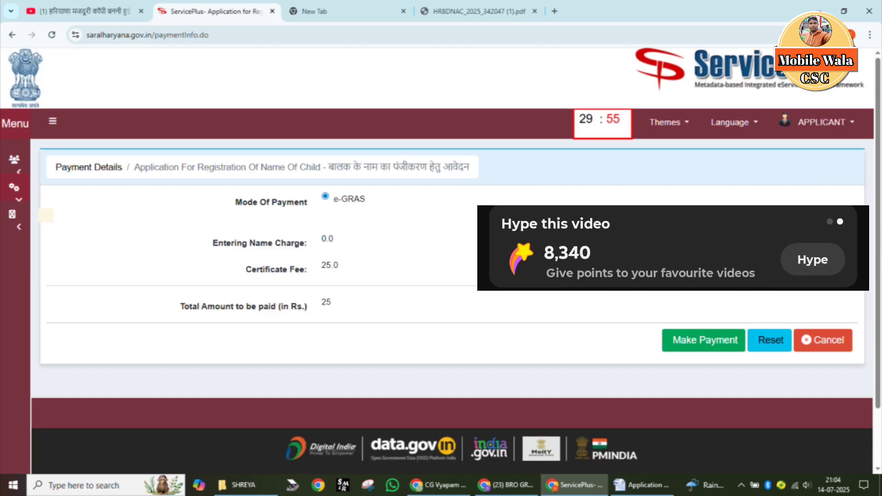
# Draw green ticks on the Payment Details heading, the e-GRAS payment mode and the charge rows
pyautogui.moveTo(55, 184)
pyautogui.mouseDown()
pyautogui.moveTo(126, 173)
pyautogui.moveTo(225, 125)
pyautogui.mouseUp()
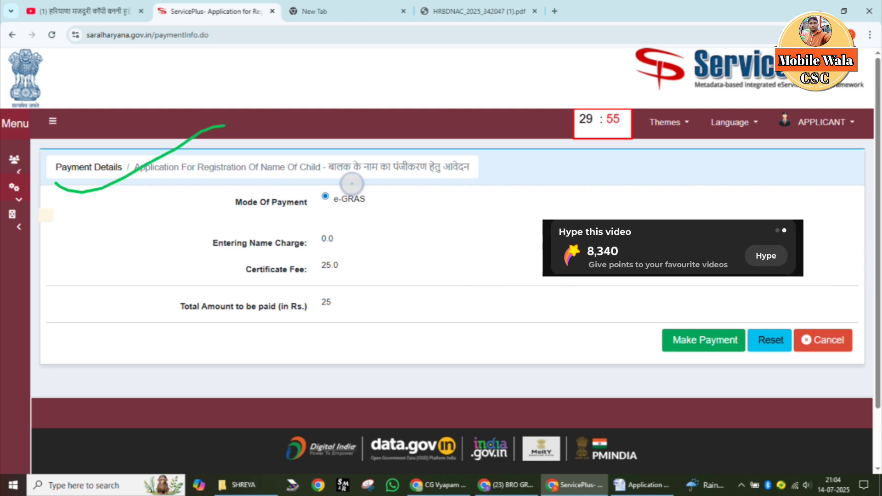
pyautogui.moveTo(352, 183); pyautogui.dragTo(479, 146)
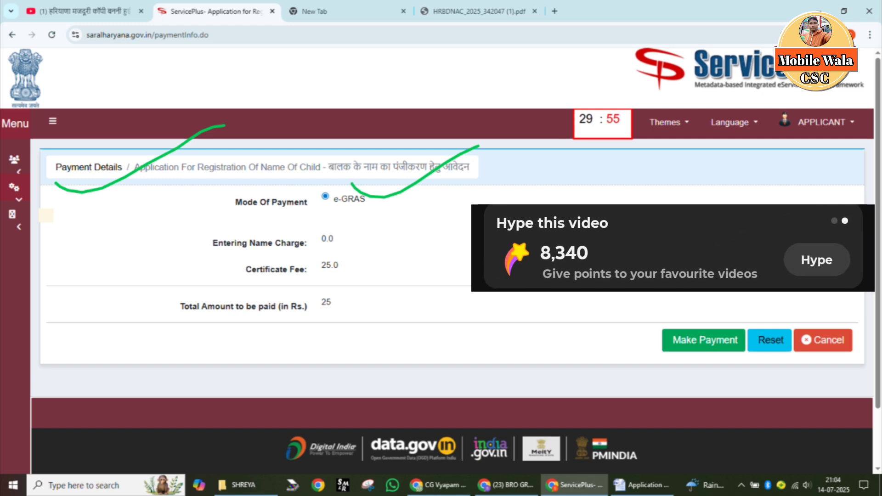
pyautogui.moveTo(359, 225); pyautogui.dragTo(489, 199)
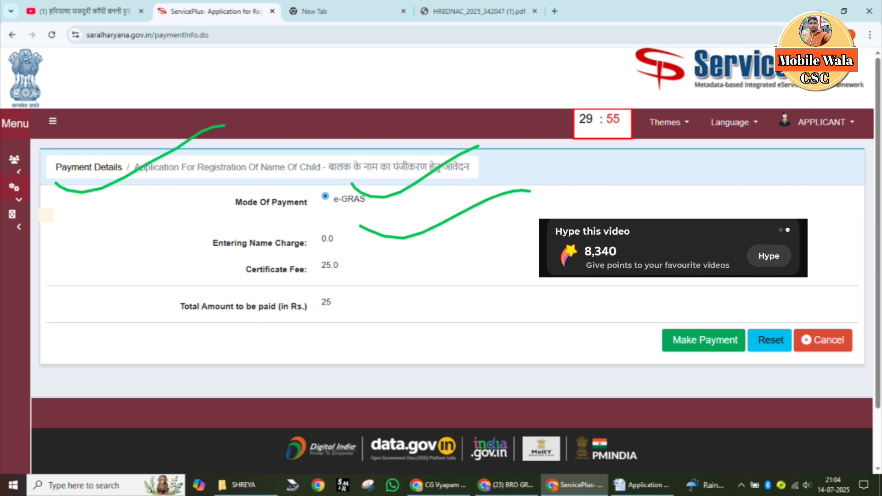
pyautogui.moveTo(361, 264); pyautogui.dragTo(505, 220)
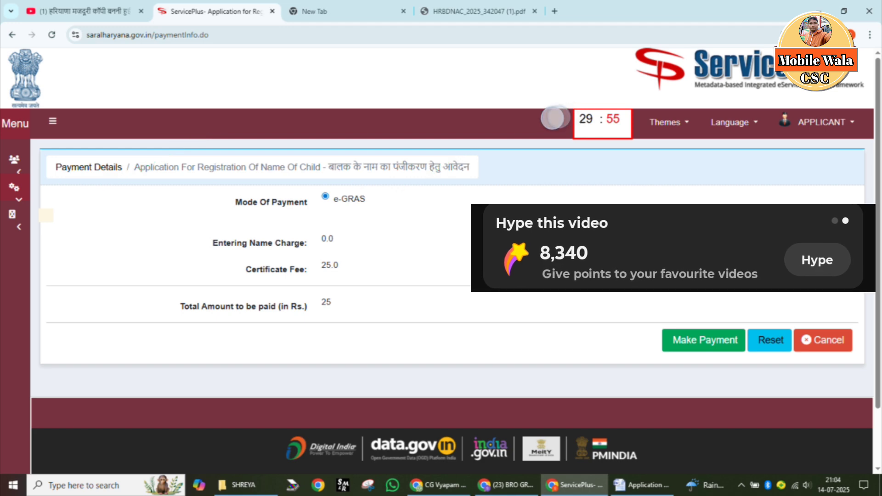
# Circle the payment mode and charges in green and handwrite large digits starting with 202 across them
pyautogui.moveTo(400, 181)
pyautogui.mouseDown()
pyautogui.moveTo(338, 330)
pyautogui.moveTo(221, 223)
pyautogui.mouseUp()
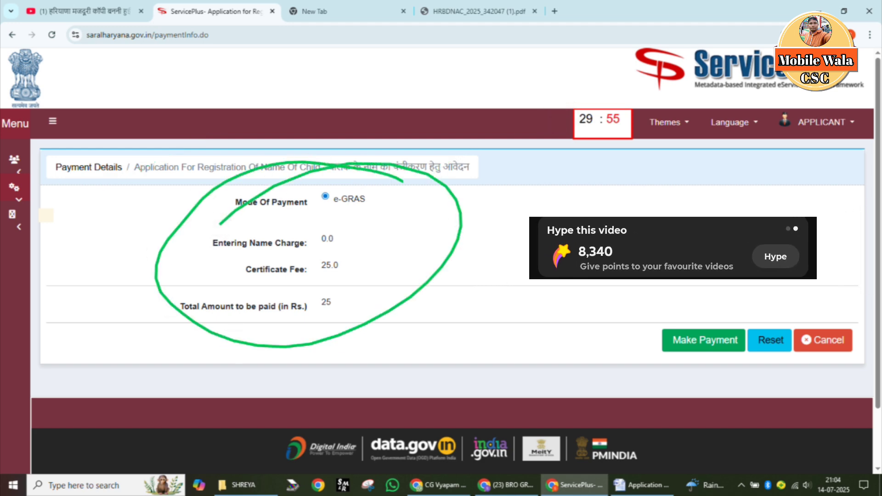
pyautogui.moveTo(162, 249)
pyautogui.mouseDown()
pyautogui.moveTo(209, 246)
pyautogui.moveTo(276, 329)
pyautogui.mouseUp()
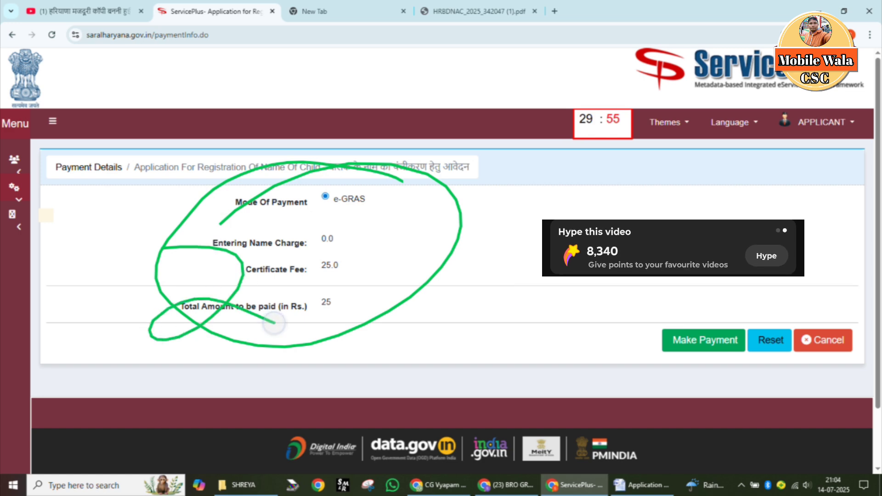
pyautogui.moveTo(317, 252); pyautogui.dragTo(325, 240)
pyautogui.moveTo(401, 207)
pyautogui.mouseDown()
pyautogui.moveTo(421, 258)
pyautogui.moveTo(481, 292)
pyautogui.mouseUp()
pyautogui.moveTo(554, 209); pyautogui.dragTo(518, 207)
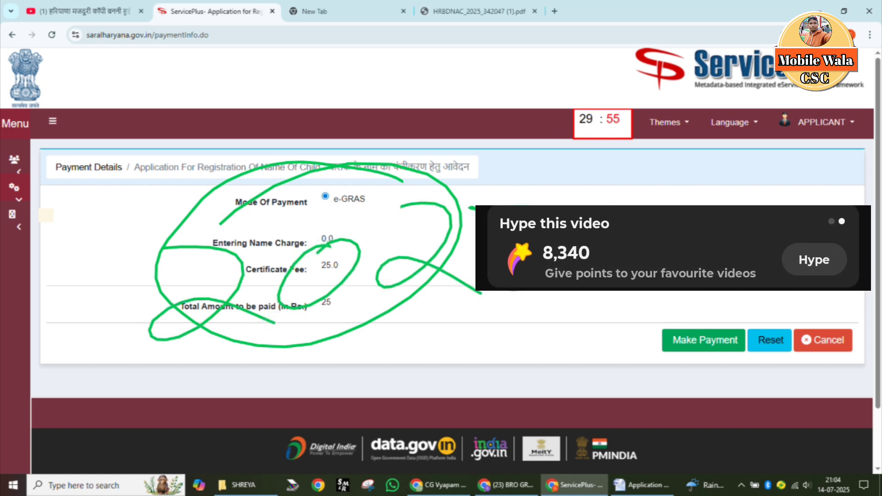
# Undo the green circle and handwritten digits on the payment details
pyautogui.hotkey('ctrl', 'z')
pyautogui.hotkey('ctrl', 'z')
pyautogui.hotkey('ctrl', 'z')
pyautogui.hotkey('ctrl', 'z')
pyautogui.hotkey('ctrl', 'z')
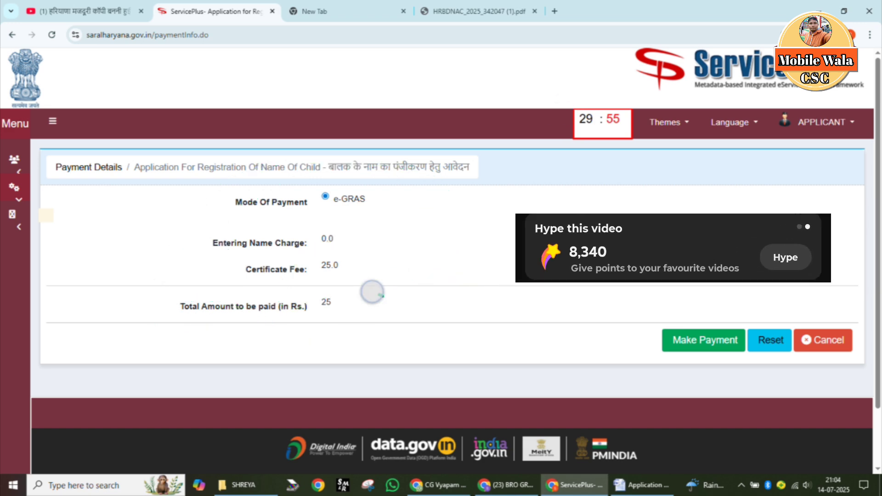
# Mark the total amount and Mode of Payment in green, and tick Make Payment to continue to the payment gateway
pyautogui.moveTo(383, 297)
pyautogui.mouseDown()
pyautogui.moveTo(278, 321)
pyautogui.moveTo(283, 301)
pyautogui.mouseUp()
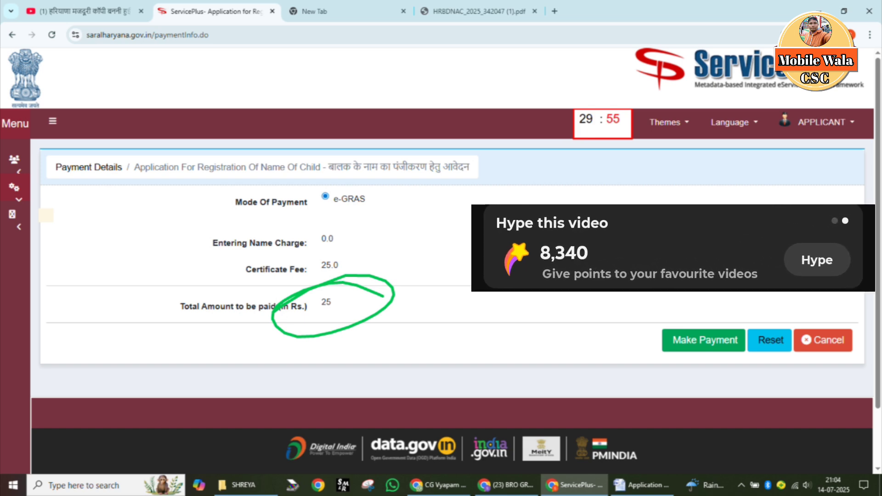
pyautogui.click(562, 112)
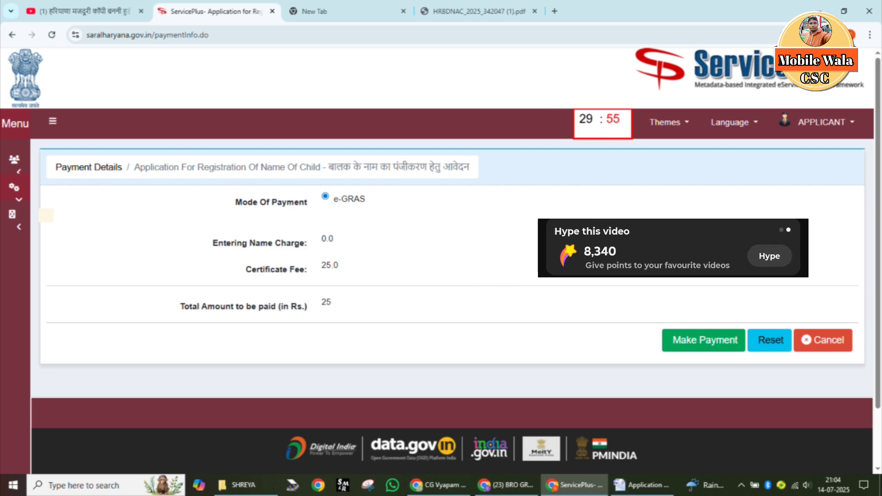
pyautogui.moveTo(409, 290)
pyautogui.mouseDown()
pyautogui.moveTo(282, 329)
pyautogui.moveTo(360, 260)
pyautogui.moveTo(324, 319)
pyautogui.moveTo(477, 293)
pyautogui.mouseUp()
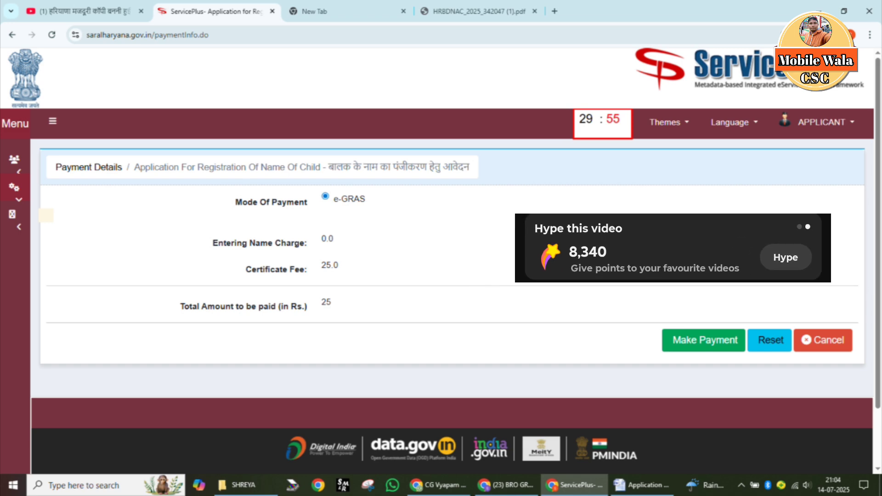
pyautogui.moveTo(406, 185)
pyautogui.mouseDown()
pyautogui.moveTo(320, 165)
pyautogui.moveTo(437, 253)
pyautogui.moveTo(273, 203)
pyautogui.mouseUp()
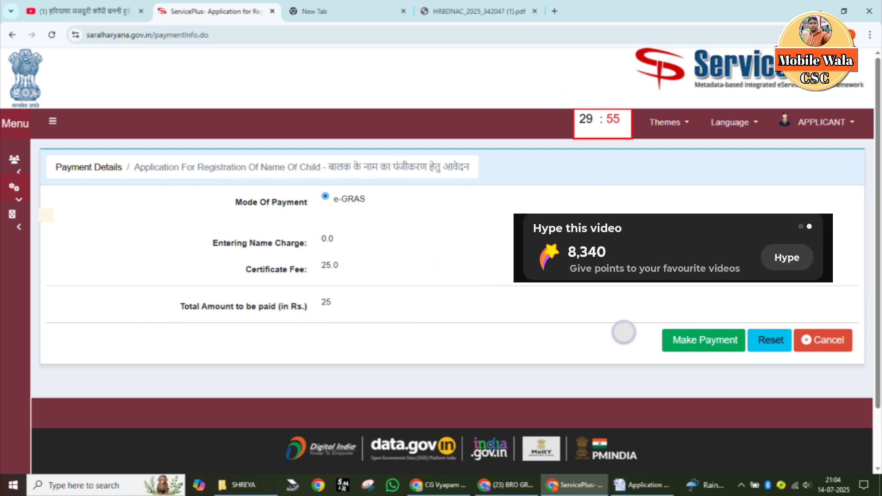
pyautogui.moveTo(623, 332); pyautogui.dragTo(765, 281)
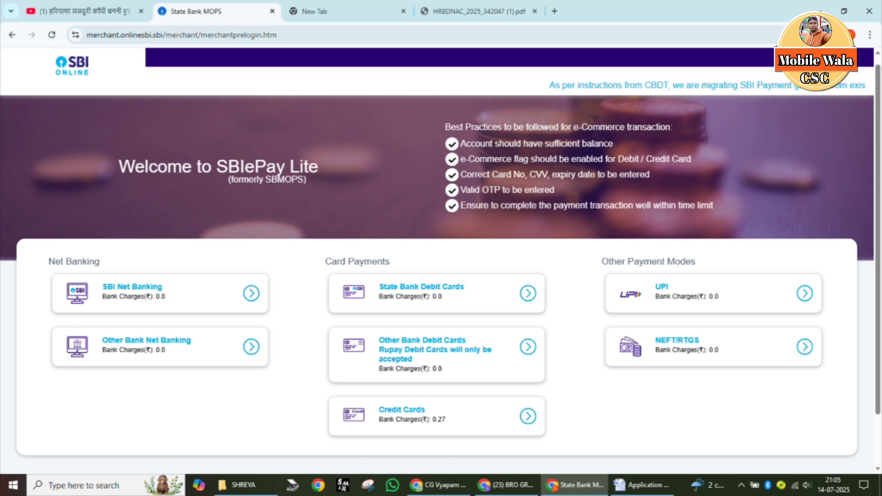
# Tick the Net Banking, Card Payments and Other Payment Modes headings in green and circle the UPI option
pyautogui.moveTo(14, 253); pyautogui.dragTo(194, 201)
pyautogui.moveTo(291, 264); pyautogui.dragTo(471, 219)
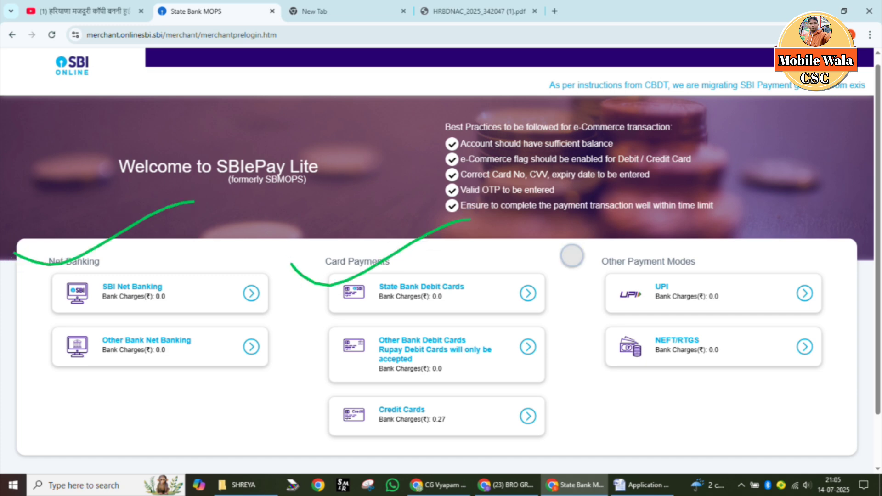
pyautogui.moveTo(572, 255)
pyautogui.mouseDown()
pyautogui.moveTo(672, 241)
pyautogui.moveTo(734, 215)
pyautogui.mouseUp()
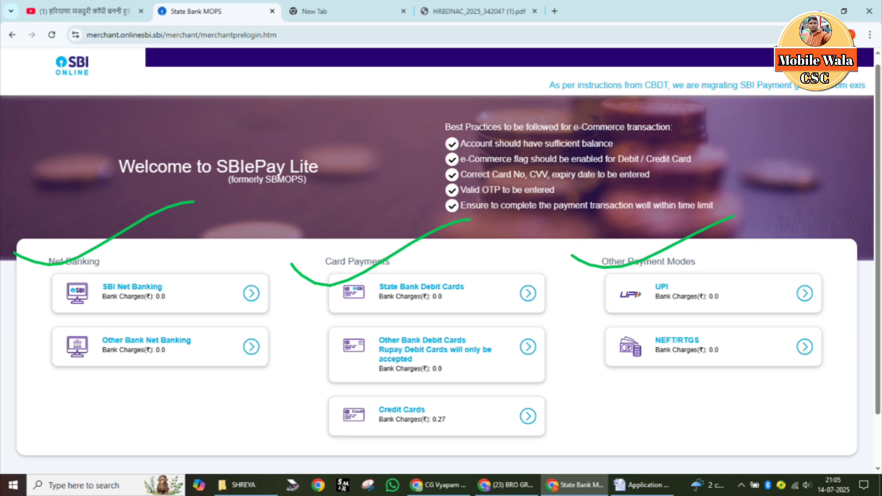
pyautogui.moveTo(833, 264)
pyautogui.mouseDown()
pyautogui.moveTo(760, 258)
pyautogui.moveTo(569, 291)
pyautogui.moveTo(757, 322)
pyautogui.moveTo(720, 266)
pyautogui.mouseUp()
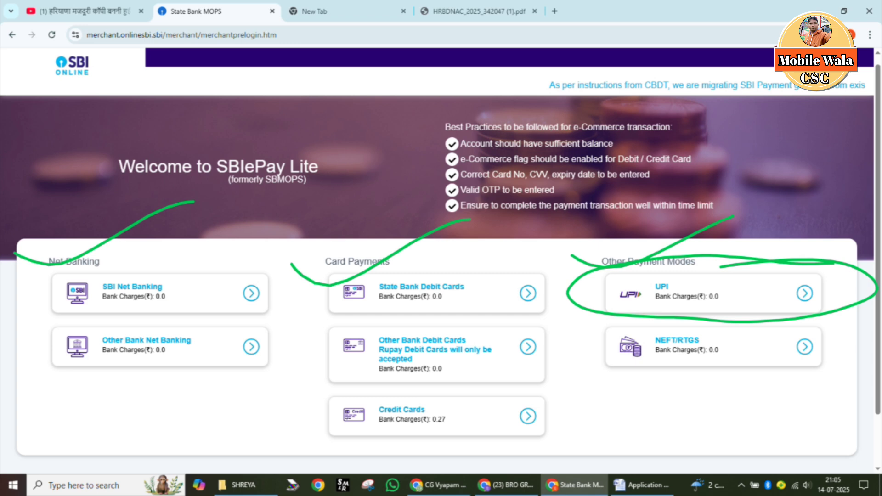
# Undo the green ticks and the UPI circle on the payment modes page
pyautogui.hotkey('ctrl', 'z')
pyautogui.hotkey('ctrl', 'z')
pyautogui.hotkey('ctrl', 'z')
pyautogui.hotkey('ctrl', 'z')
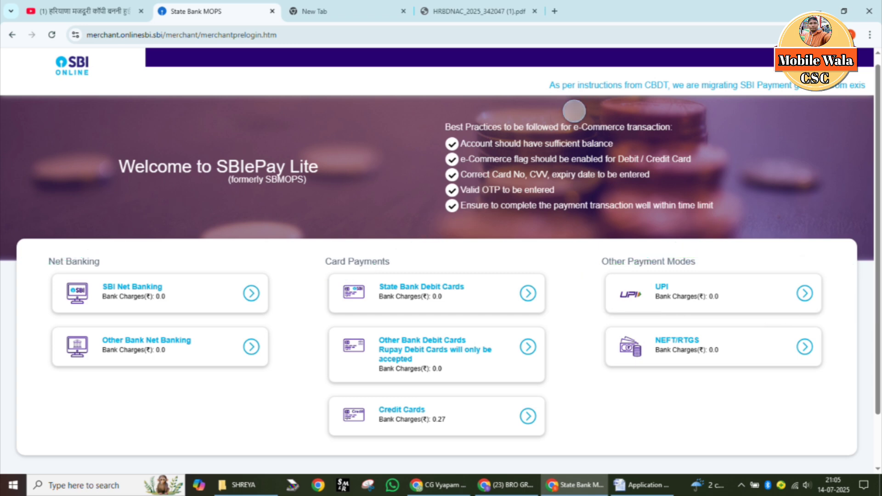
# Tick the UPI option, circle the QR code choice in green, and tick Confirm to continue to the payment QR code
pyautogui.moveTo(661, 290); pyautogui.dragTo(856, 232)
pyautogui.hotkey('ctrl', 'z')
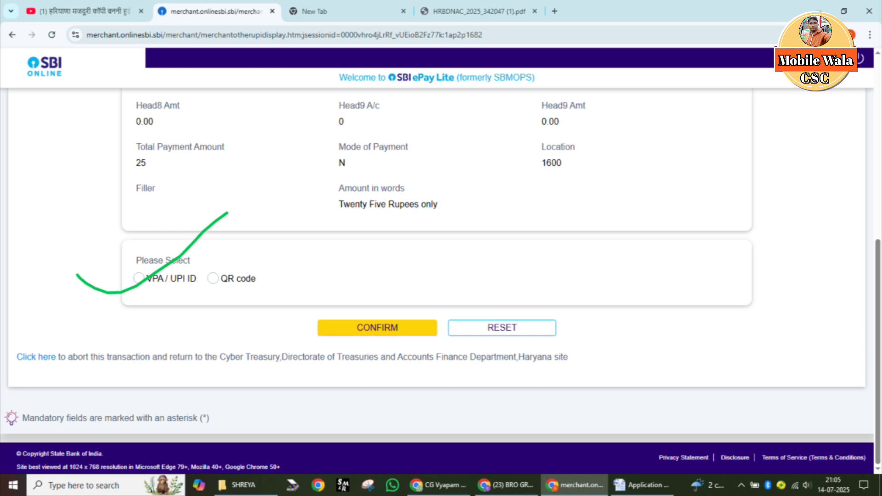
pyautogui.moveTo(284, 259)
pyautogui.mouseDown()
pyautogui.moveTo(315, 276)
pyautogui.moveTo(179, 275)
pyautogui.mouseUp()
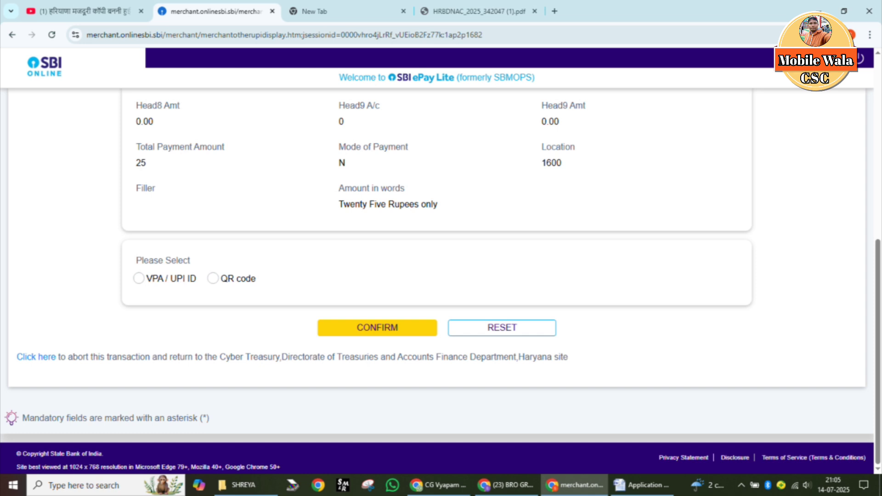
pyautogui.moveTo(277, 252); pyautogui.dragTo(161, 277)
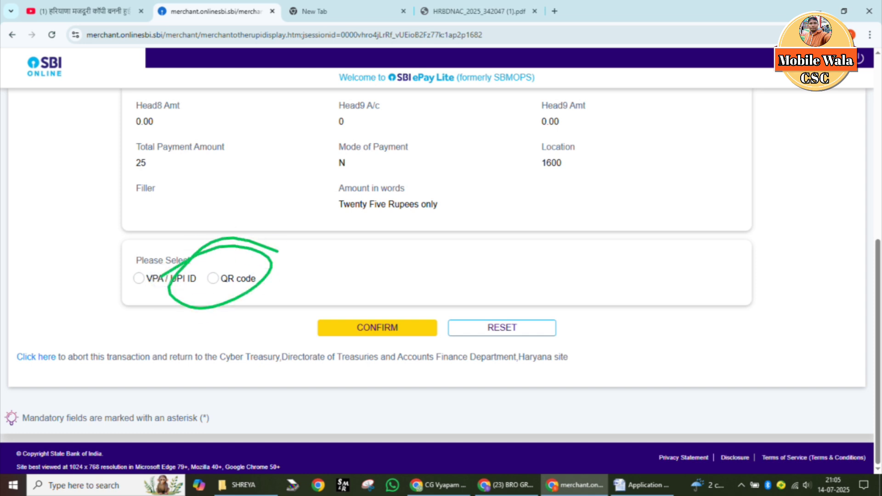
pyautogui.moveTo(324, 332); pyautogui.dragTo(464, 271)
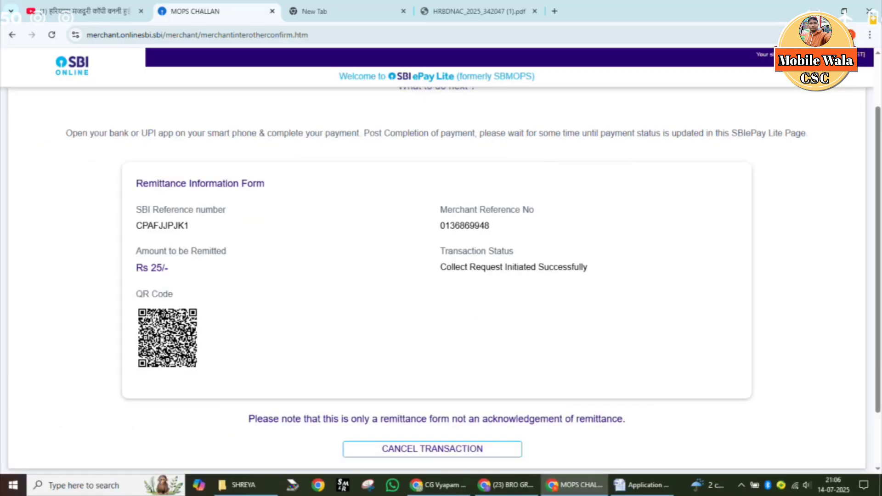
# Draw green strokes across the payment QR code on the Remittance Information Form
pyautogui.moveTo(78, 318); pyautogui.dragTo(226, 277)
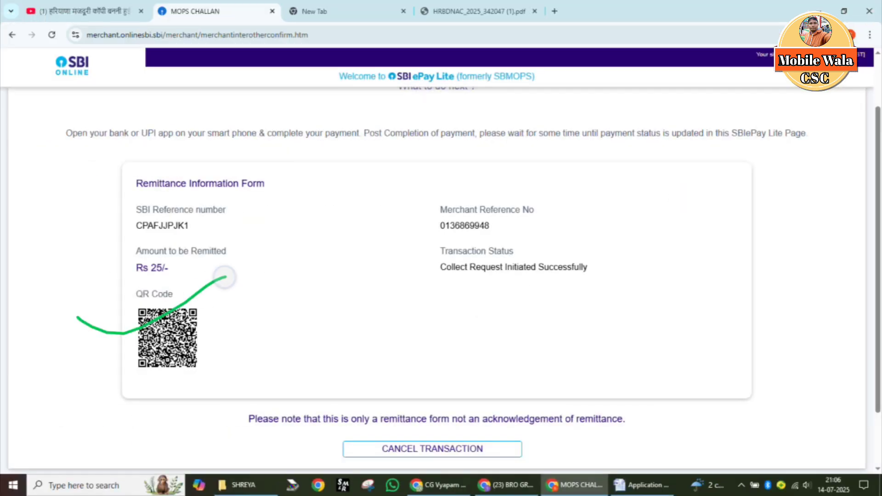
pyautogui.moveTo(103, 354); pyautogui.dragTo(284, 313)
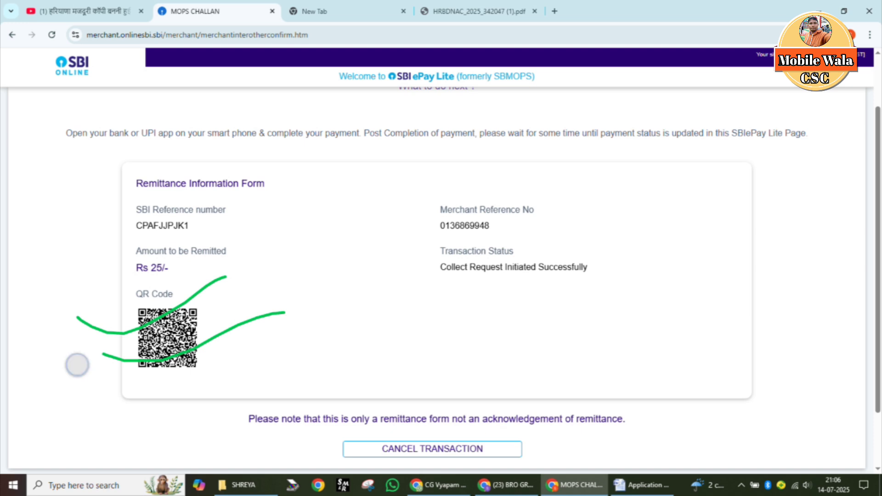
pyautogui.moveTo(76, 365); pyautogui.dragTo(229, 296)
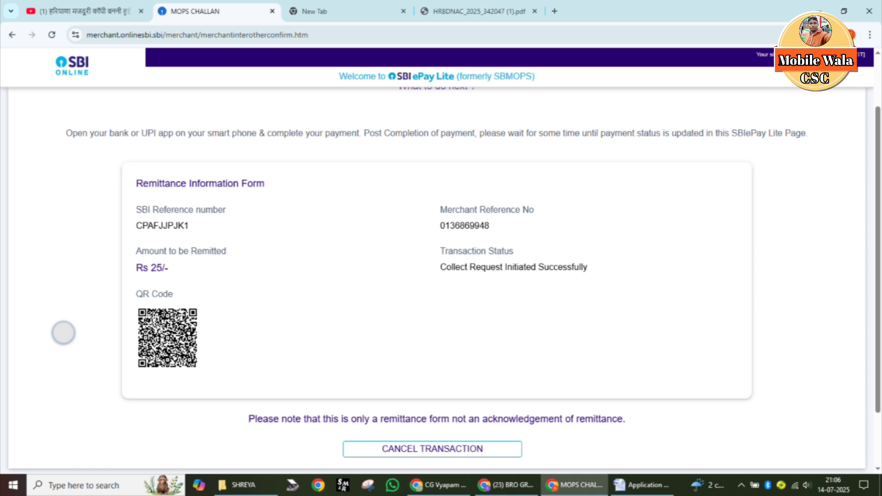
pyautogui.moveTo(63, 333)
pyautogui.mouseDown()
pyautogui.moveTo(78, 335)
pyautogui.moveTo(219, 264)
pyautogui.mouseUp()
pyautogui.moveTo(91, 348); pyautogui.dragTo(237, 287)
pyautogui.moveTo(89, 391); pyautogui.dragTo(250, 311)
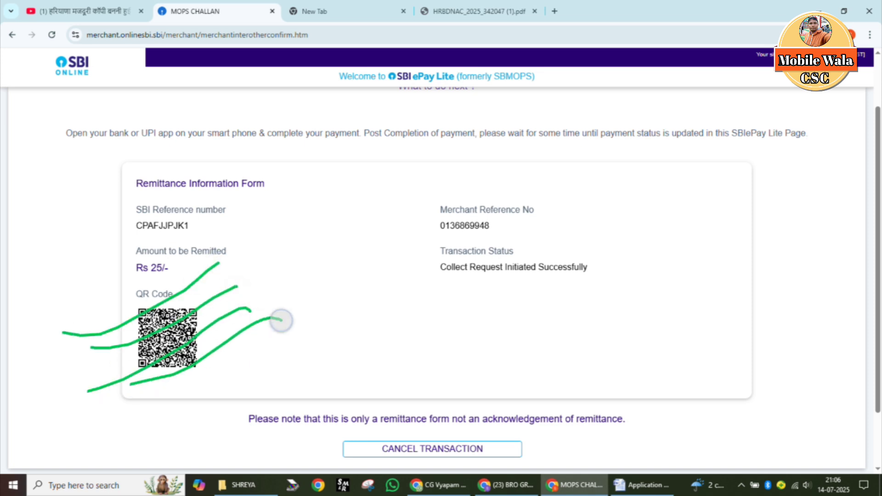
# Undo the green strokes over the payment QR code
pyautogui.hotkey('ctrl', 'z')
pyautogui.hotkey('ctrl', 'z')
pyautogui.hotkey('ctrl', 'z')
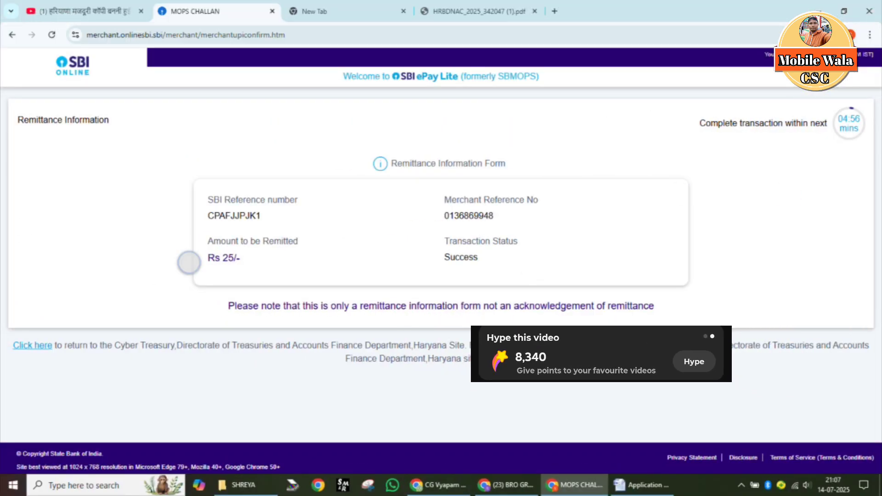
# Mark the remitted amount and SBI reference number, circle the Transaction Status, and mark the link returning to the Cyber Treasury site
pyautogui.moveTo(189, 262); pyautogui.dragTo(303, 240)
pyautogui.moveTo(207, 208); pyautogui.dragTo(326, 186)
pyautogui.moveTo(550, 236)
pyautogui.mouseDown()
pyautogui.moveTo(384, 262)
pyautogui.moveTo(404, 246)
pyautogui.mouseUp()
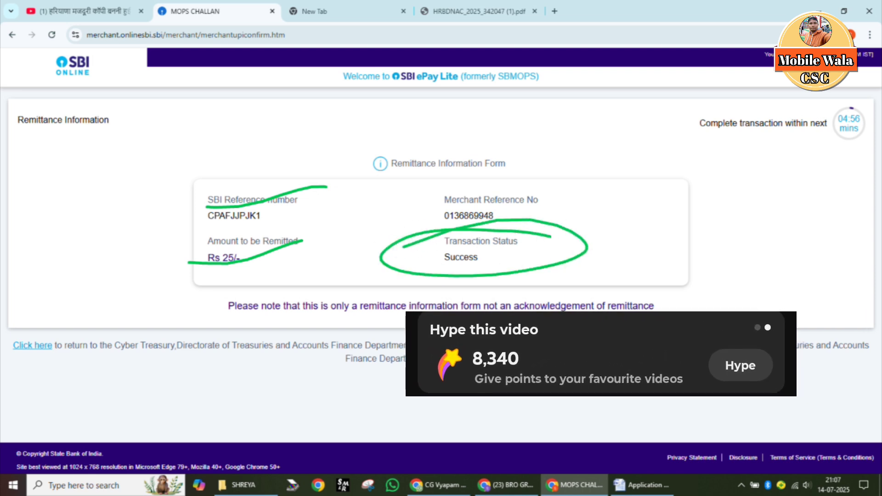
pyautogui.moveTo(58, 326)
pyautogui.mouseDown()
pyautogui.moveTo(4, 385)
pyautogui.moveTo(4, 322)
pyautogui.mouseUp()
pyautogui.moveTo(502, 239)
pyautogui.mouseDown()
pyautogui.moveTo(515, 251)
pyautogui.moveTo(647, 219)
pyautogui.mouseUp()
pyautogui.moveTo(11, 347); pyautogui.dragTo(107, 294)
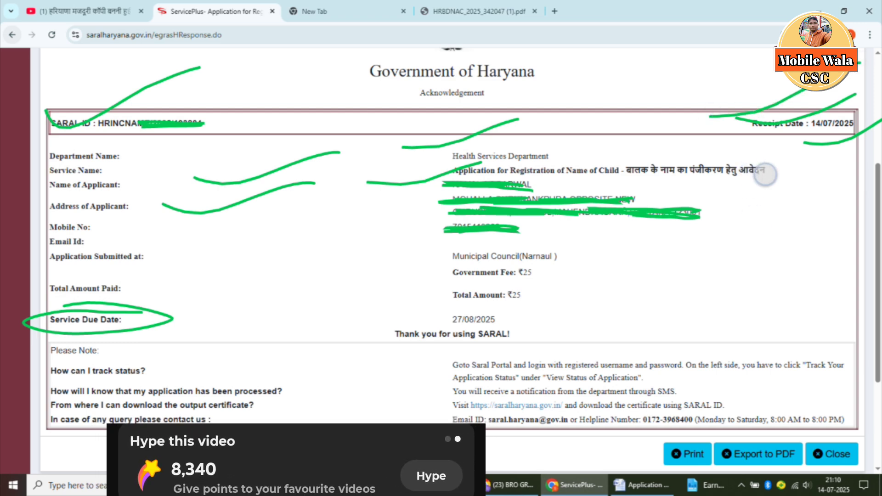
# Circle the service due date 27/08/2025 on the acknowledgement and add green ticks around it
pyautogui.moveTo(530, 317)
pyautogui.mouseDown()
pyautogui.moveTo(487, 335)
pyautogui.moveTo(420, 310)
pyautogui.mouseUp()
pyautogui.moveTo(515, 315); pyautogui.dragTo(626, 294)
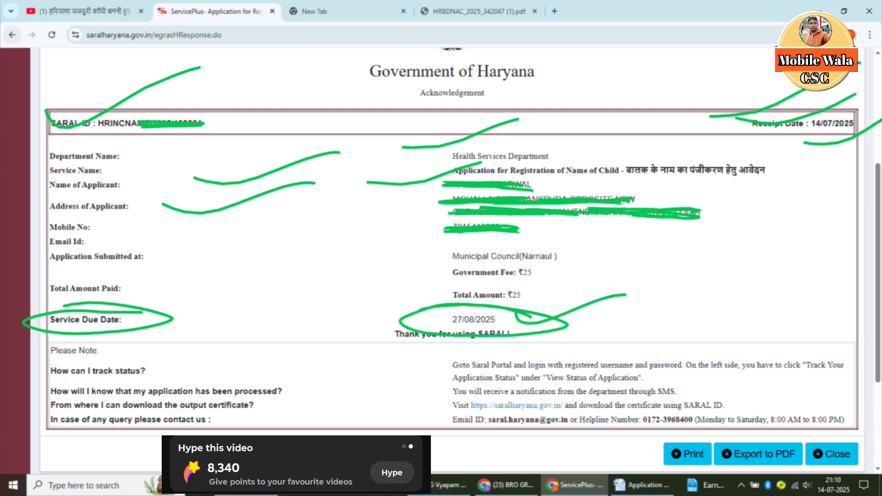
pyautogui.moveTo(362, 307)
pyautogui.mouseDown()
pyautogui.moveTo(378, 314)
pyautogui.moveTo(510, 270)
pyautogui.mouseUp()
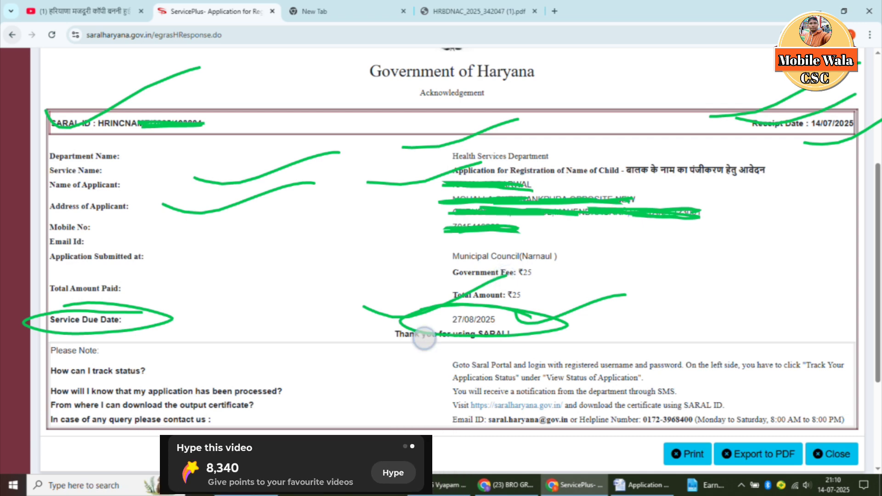
pyautogui.moveTo(424, 338); pyautogui.dragTo(552, 298)
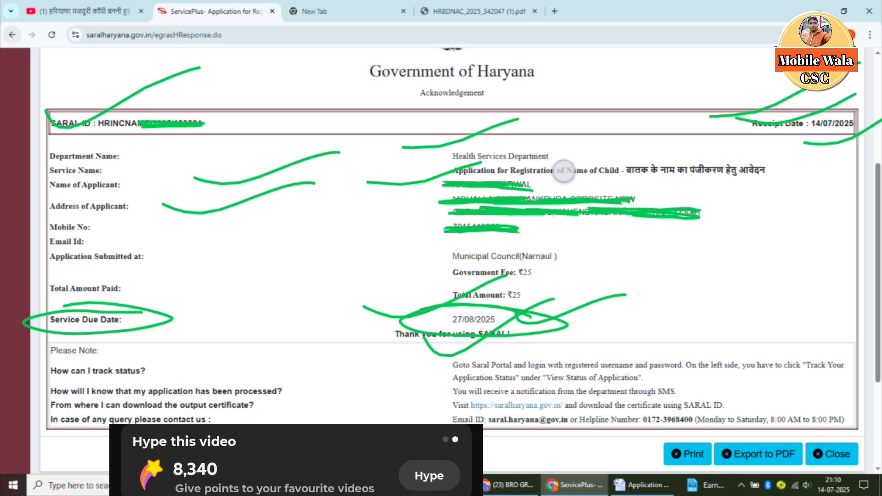
# Undo the green circle and ticks around the 27/08/2025 due date
pyautogui.hotkey('ctrl', 'z')
pyautogui.hotkey('ctrl', 'z')
pyautogui.hotkey('ctrl', 'z')
pyautogui.hotkey('ctrl', 'z')
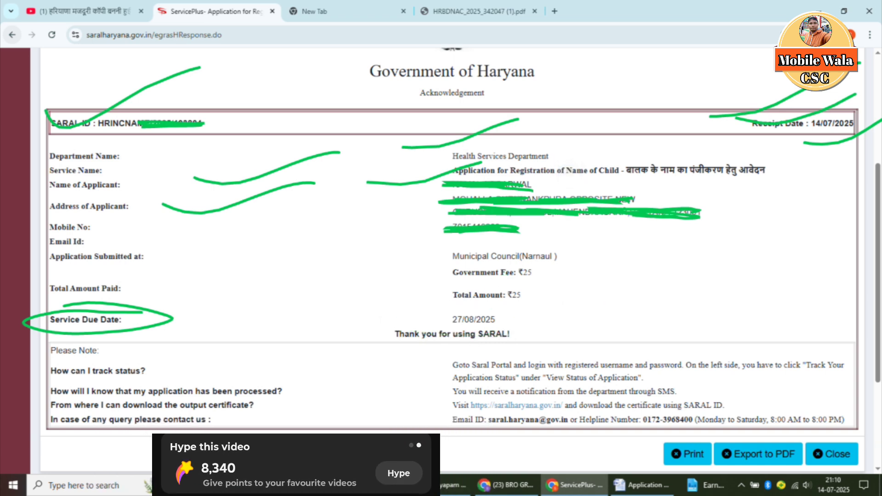
# Undo the Service Due Date circle and the green ticks on the acknowledgement, keeping the strokes that hide personal details
pyautogui.hotkey('ctrl', 'z')
pyautogui.hotkey('ctrl', 'z')
pyautogui.hotkey('ctrl', 'z')
pyautogui.hotkey('ctrl', 'z')
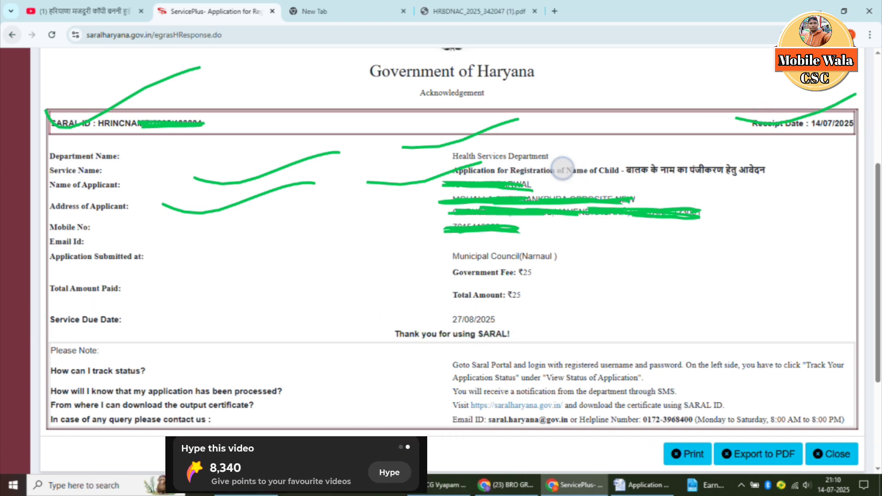
pyautogui.hotkey('ctrl', 'z')
pyautogui.hotkey('ctrl', 'z')
pyautogui.hotkey('ctrl', 'z')
pyautogui.hotkey('ctrl', 'z')
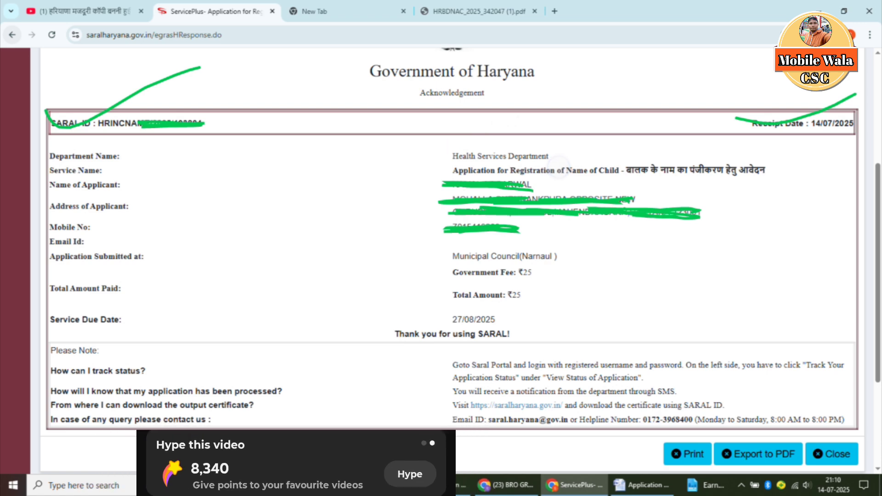
pyautogui.hotkey('ctrl', 'z')
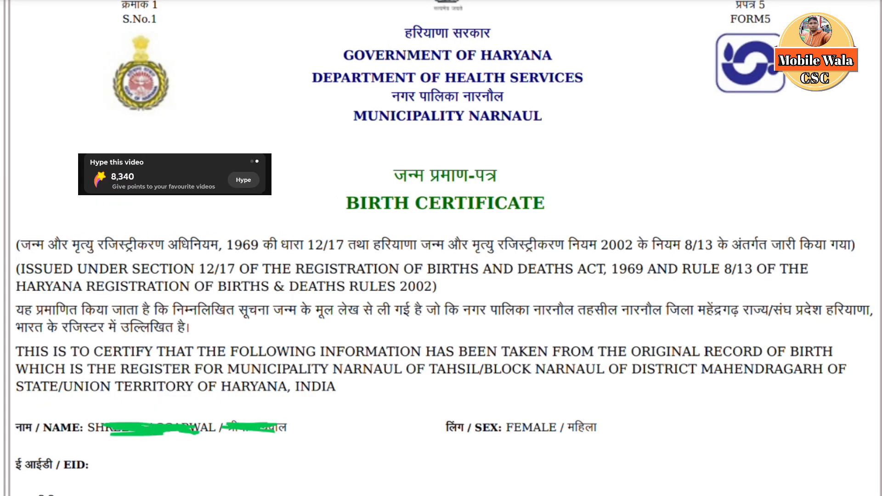
# Circle the Birth Certificate title and the Sex entry in green, and tick, underline and box the Name entry
pyautogui.moveTo(557, 168)
pyautogui.mouseDown()
pyautogui.moveTo(299, 187)
pyautogui.moveTo(541, 181)
pyautogui.moveTo(382, 187)
pyautogui.mouseUp()
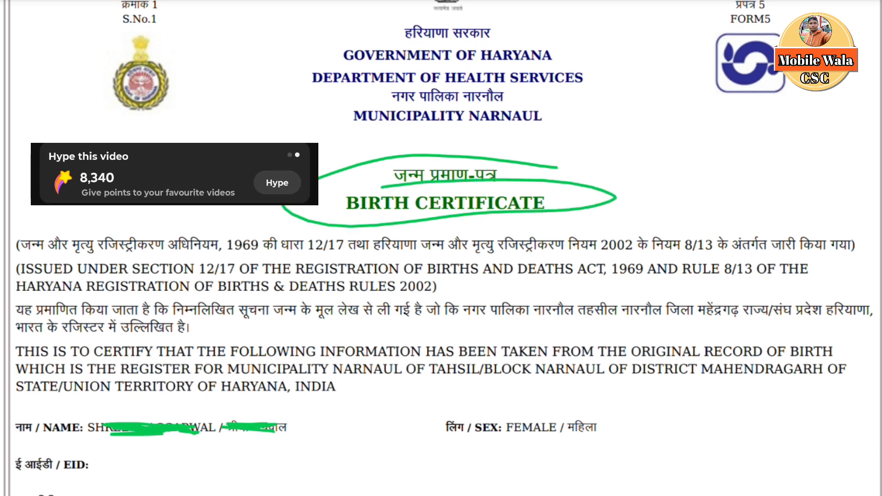
pyautogui.moveTo(637, 413)
pyautogui.mouseDown()
pyautogui.moveTo(622, 407)
pyautogui.moveTo(414, 418)
pyautogui.moveTo(459, 425)
pyautogui.mouseUp()
pyautogui.moveTo(7, 421)
pyautogui.mouseDown()
pyautogui.moveTo(23, 422)
pyautogui.moveTo(111, 369)
pyautogui.mouseUp()
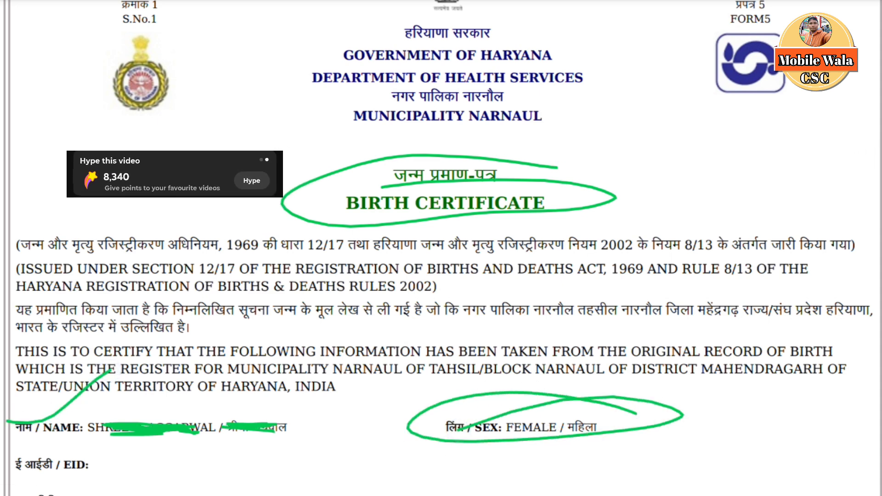
pyautogui.moveTo(101, 406)
pyautogui.mouseDown()
pyautogui.moveTo(115, 415)
pyautogui.moveTo(225, 367)
pyautogui.mouseUp()
pyautogui.moveTo(214, 398)
pyautogui.mouseDown()
pyautogui.moveTo(228, 406)
pyautogui.moveTo(301, 375)
pyautogui.mouseUp()
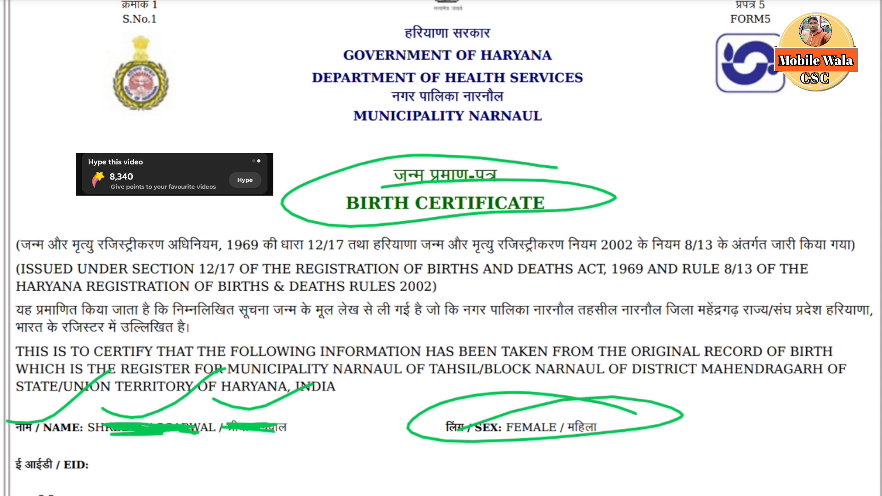
pyautogui.moveTo(103, 444); pyautogui.dragTo(364, 418)
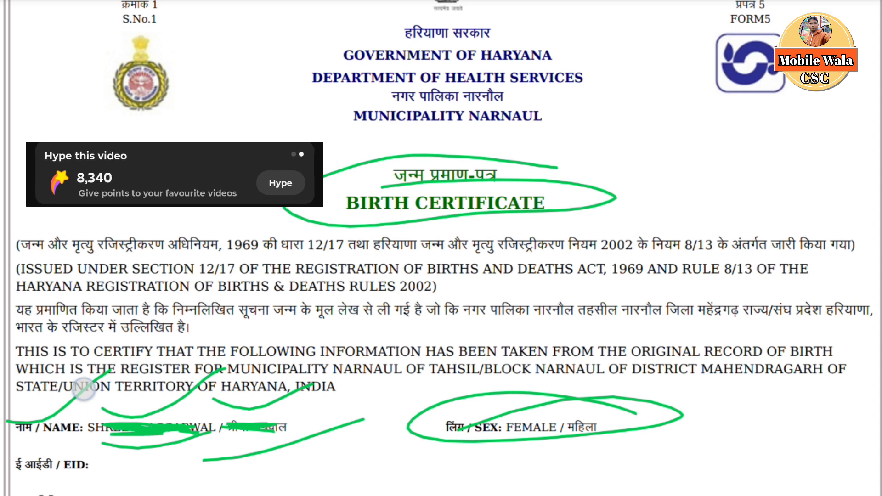
pyautogui.moveTo(84, 391)
pyautogui.mouseDown()
pyautogui.moveTo(82, 454)
pyautogui.moveTo(227, 457)
pyautogui.moveTo(331, 414)
pyautogui.moveTo(121, 391)
pyautogui.moveTo(64, 448)
pyautogui.mouseUp()
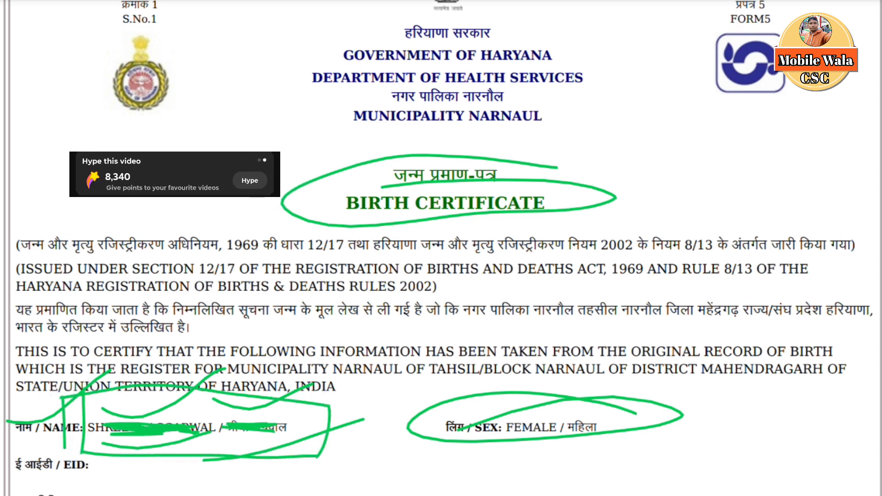
# Undo the green marks on the birth certificate's title, Sex and Name entries, keeping the strokes that hide the name
pyautogui.click(573, 146)
pyautogui.click(572, 147)
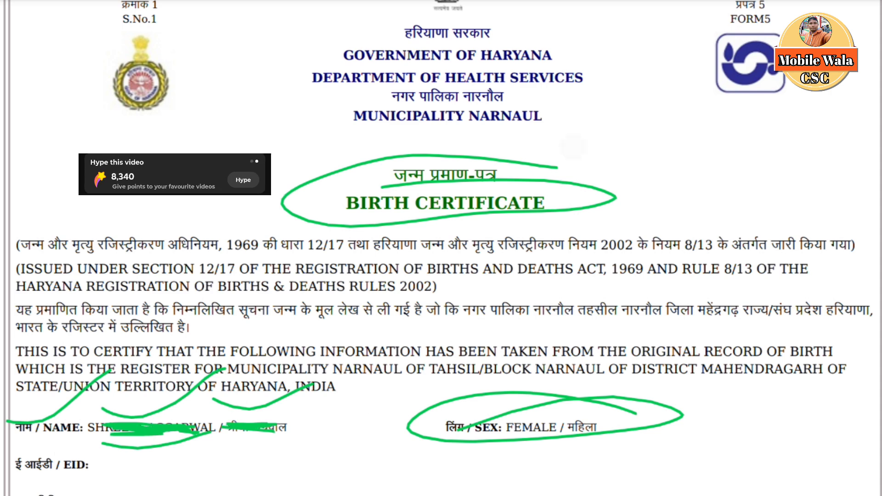
pyautogui.click(567, 153)
pyautogui.click(565, 151)
pyautogui.click(570, 139)
pyautogui.click(567, 145)
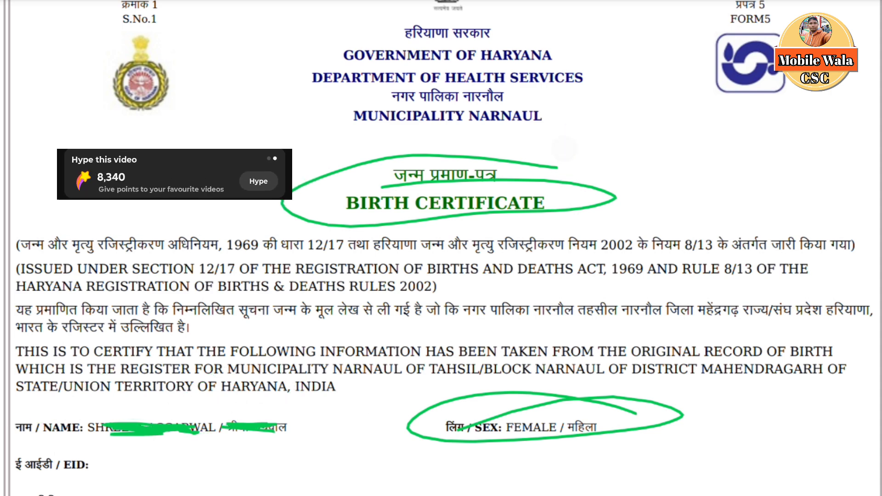
pyautogui.click(554, 147)
pyautogui.click(554, 149)
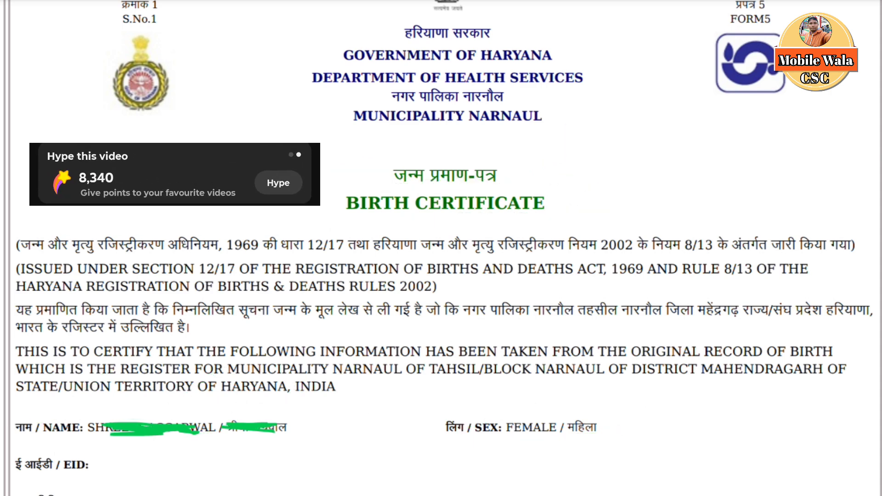